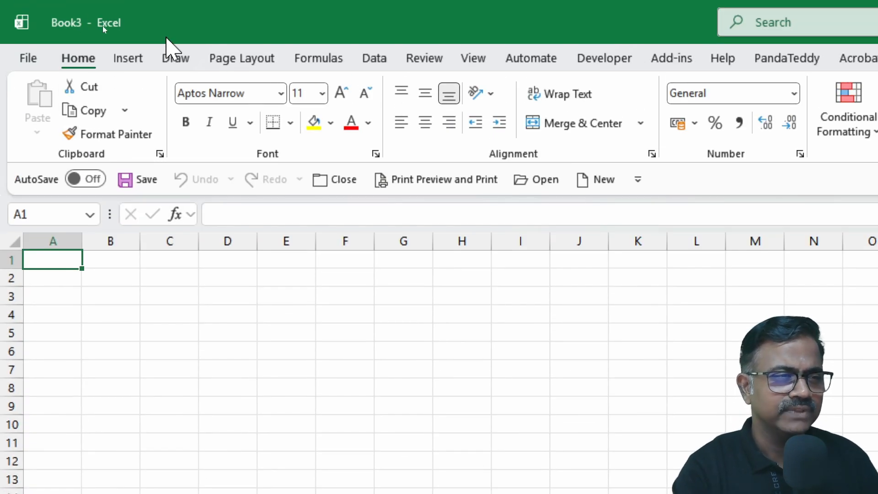
pyautogui.click(384, 62)
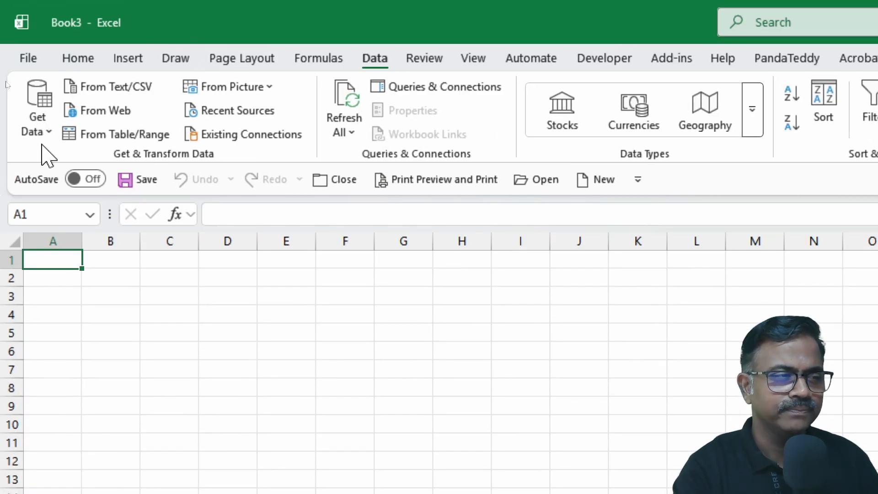
pyautogui.click(38, 131)
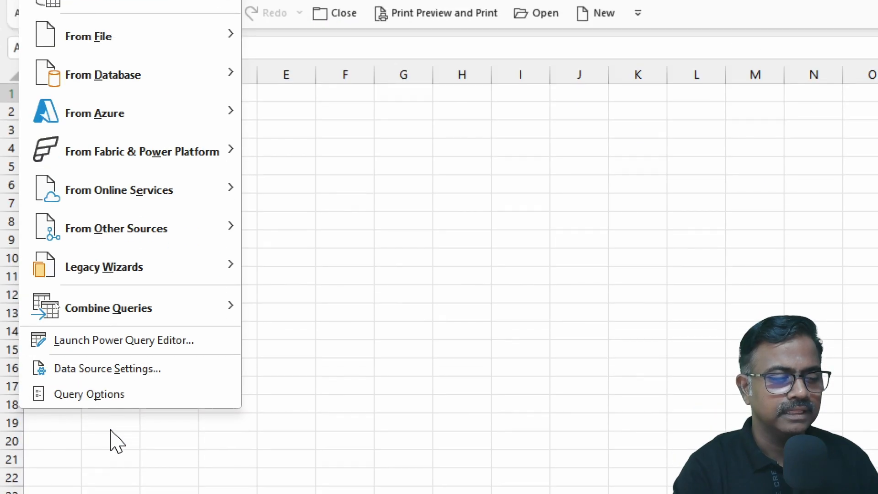
pyautogui.click(124, 333)
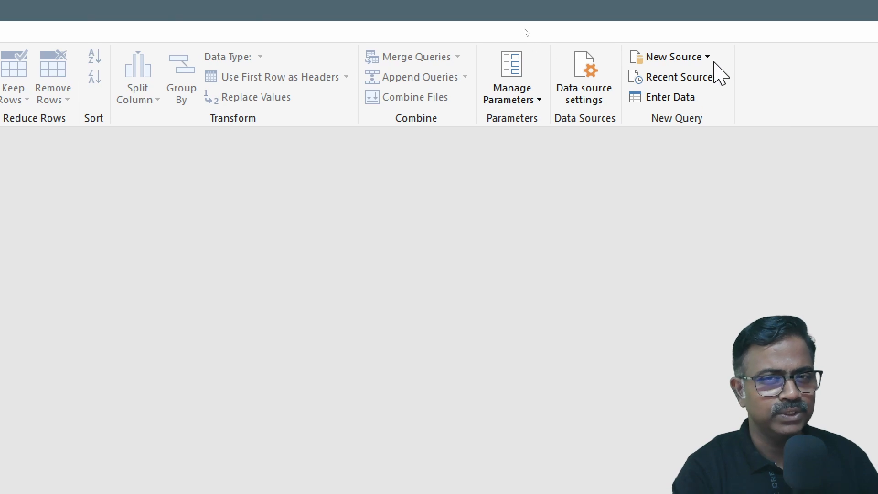
pyautogui.click(709, 56)
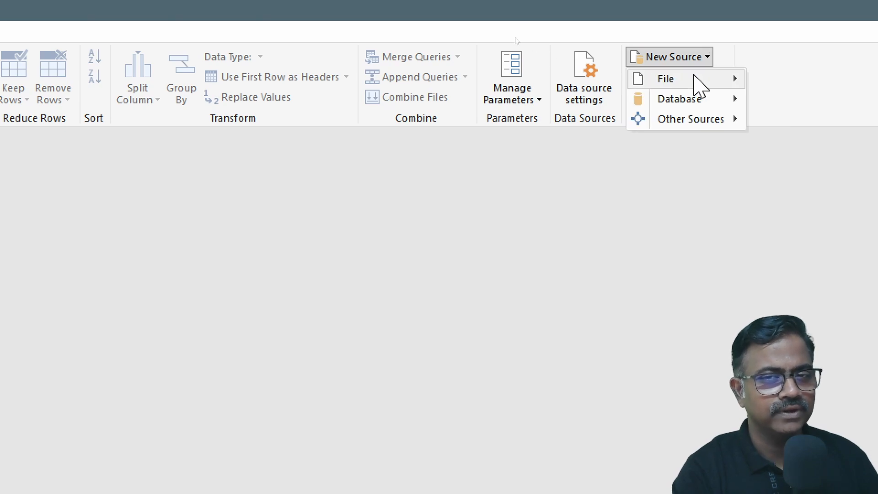
pyautogui.moveTo(695, 78)
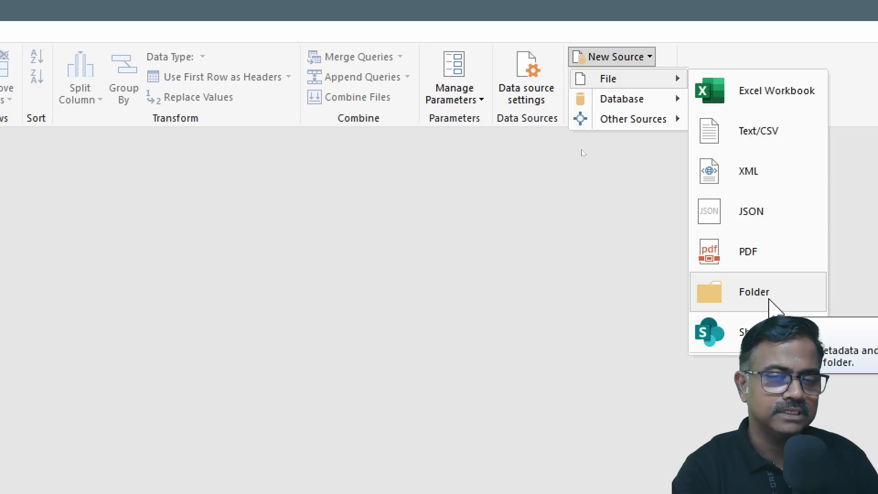
pyautogui.click(419, 244)
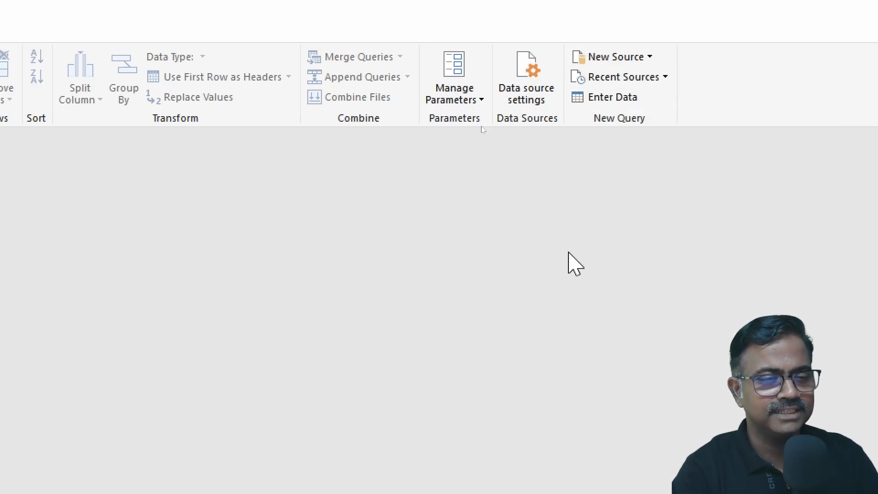
pyautogui.hotkey('alt', 'Tab')
pyautogui.hotkey('alt', 'Tab')
pyautogui.hotkey('alt', 'Tab')
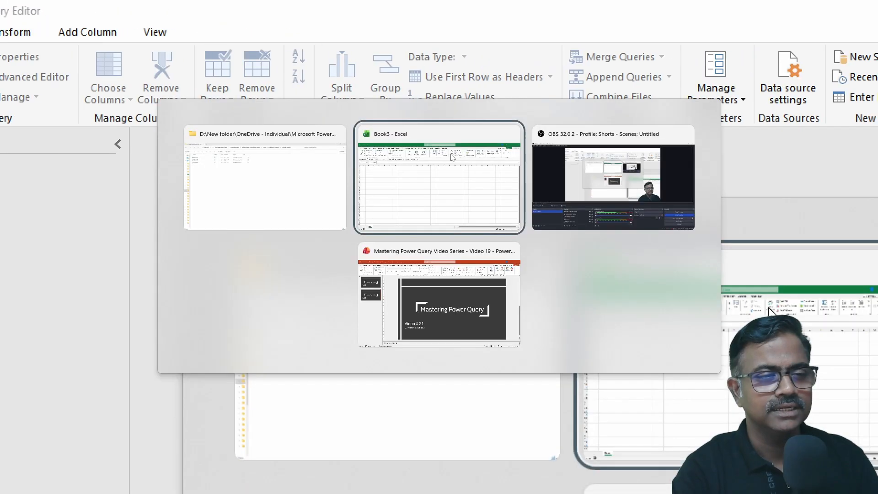
pyautogui.hotkey('alt', 'Tab')
pyautogui.hotkey('alt', 'Tab')
pyautogui.hotkey('alt', 'Tab')
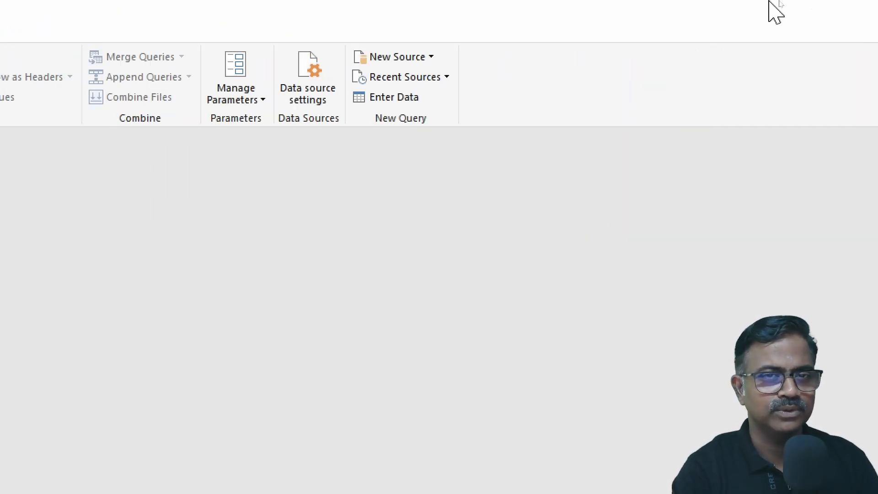
pyautogui.hotkey('alt', 'Tab')
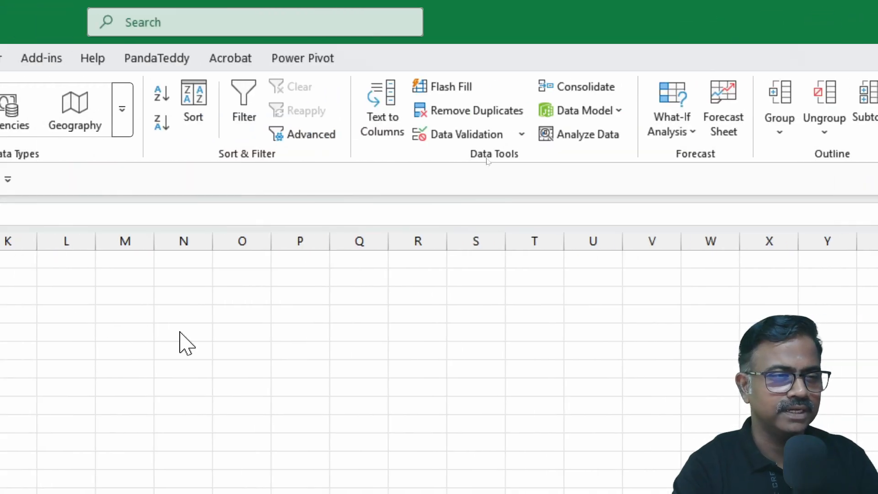
# Step: Switch to File Explorer and examine the workbooks in the Quarter Reports folder within Video 21 - Combining Queries
pyautogui.hotkey('alt', 'Tab')
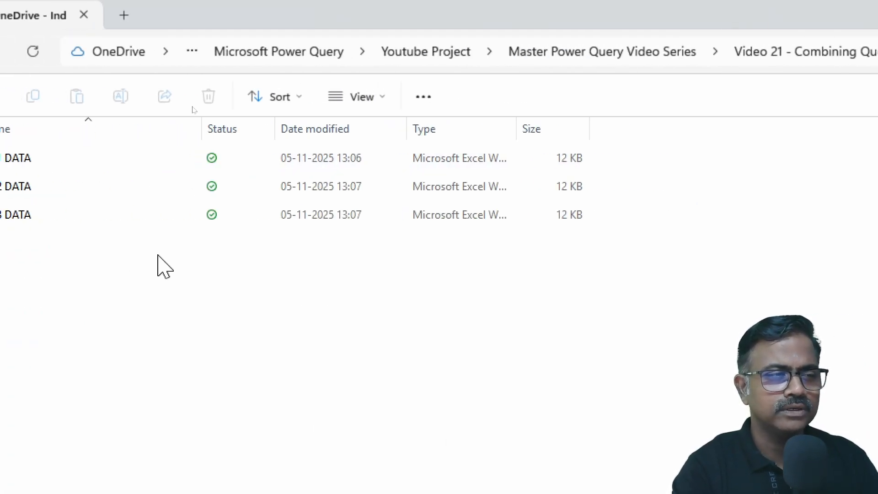
pyautogui.click(543, 54)
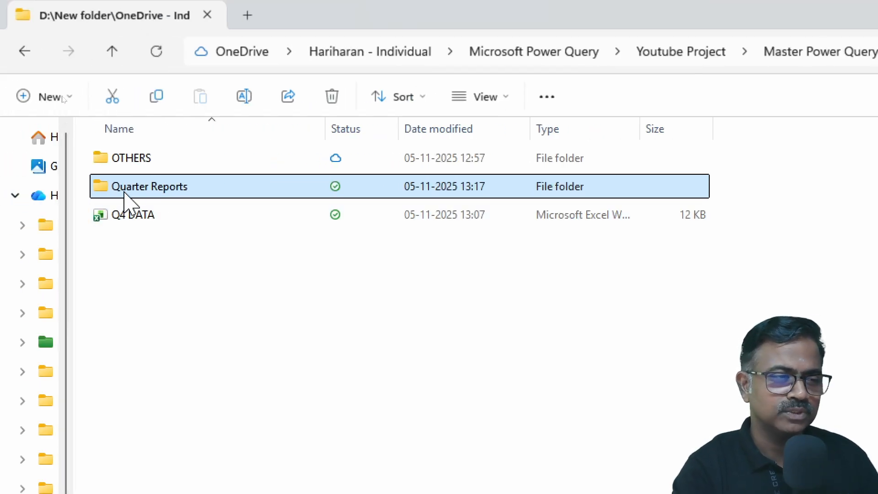
pyautogui.moveTo(166, 196)
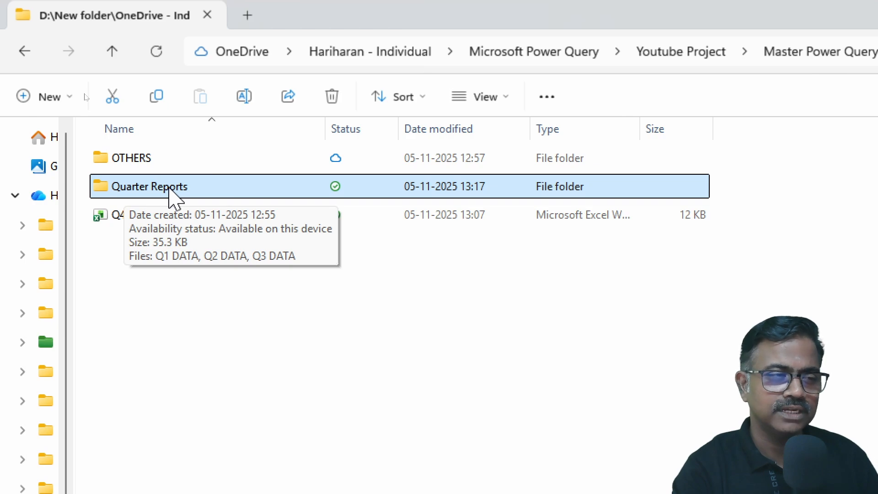
pyautogui.doubleClick(172, 196)
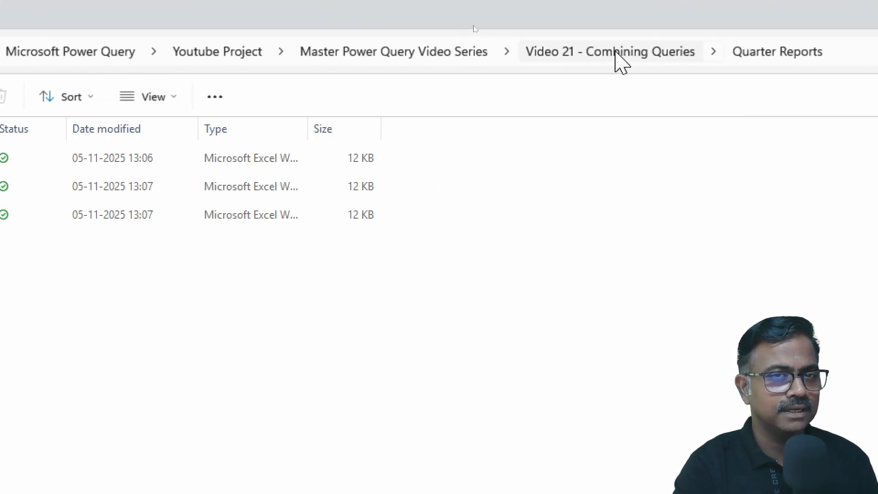
pyautogui.click(616, 53)
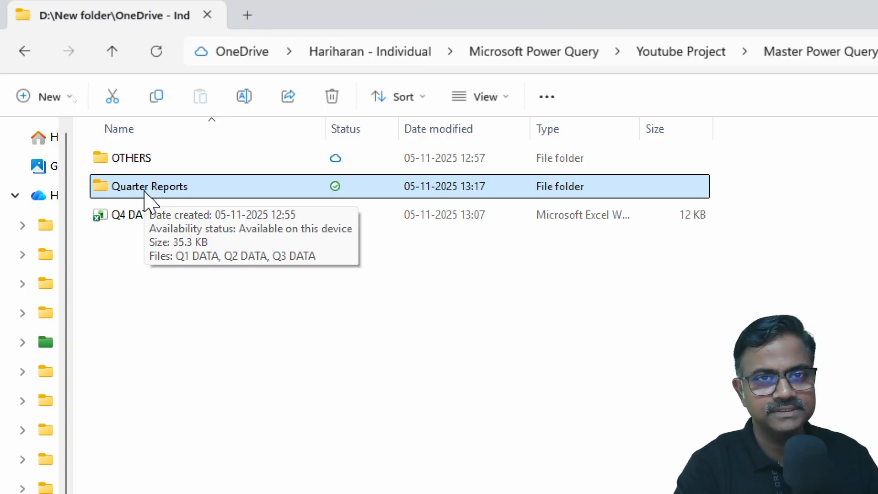
pyautogui.doubleClick(147, 192)
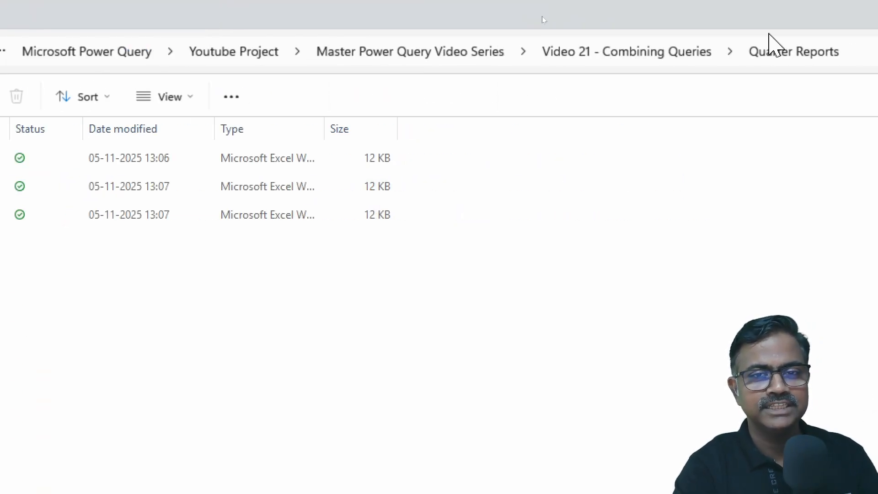
pyautogui.click(793, 54)
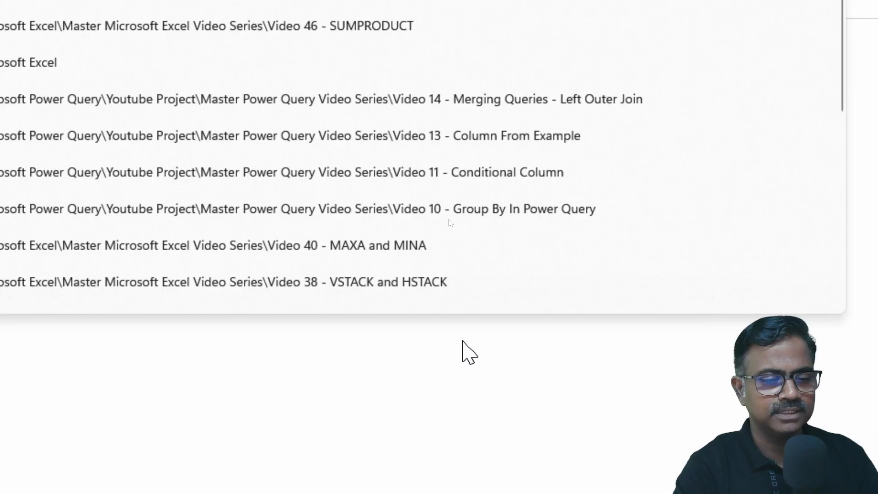
pyautogui.click(464, 440)
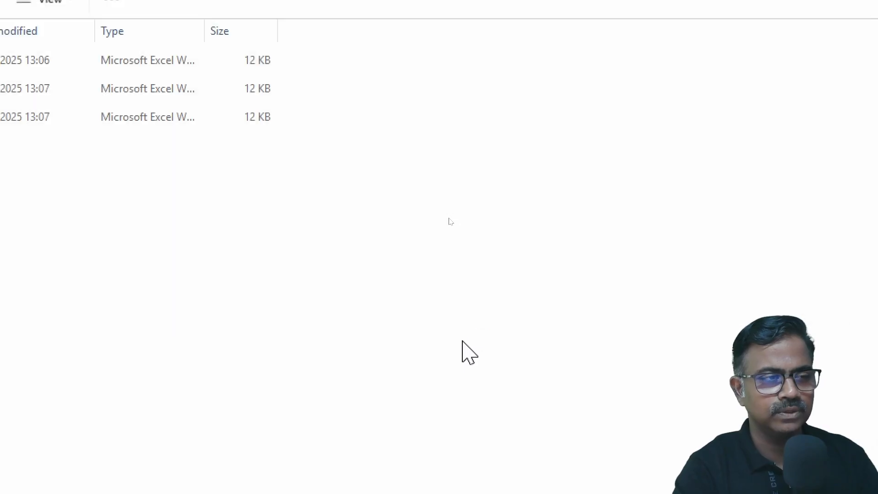
# Step: Switch back to the blank Excel workbook and launch the Power Query Editor
pyautogui.hotkey('alt', 'Tab')
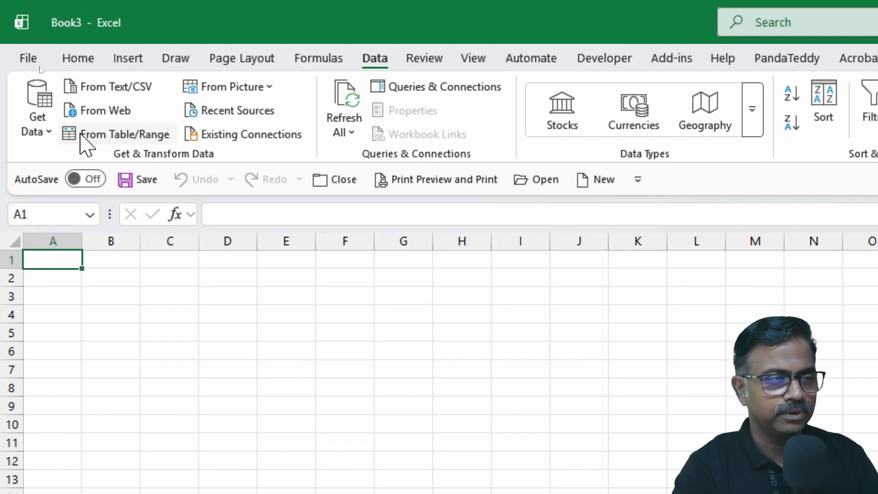
pyautogui.click(49, 131)
pyautogui.moveTo(106, 490)
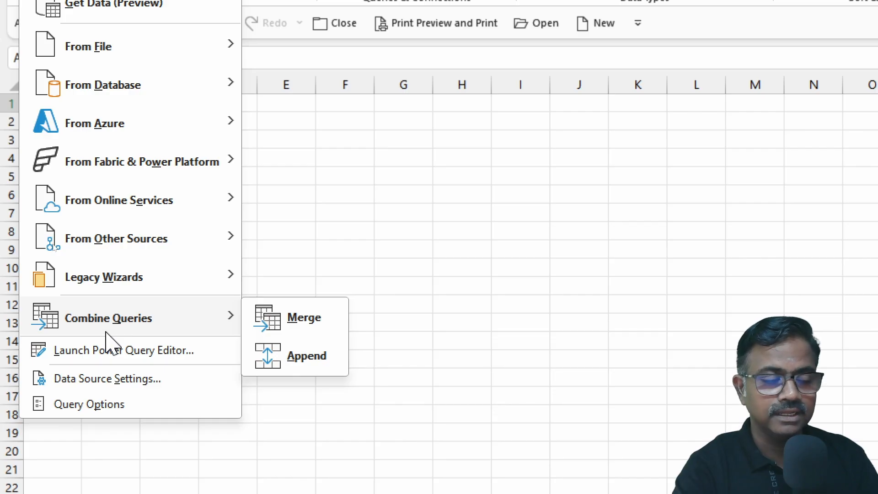
pyautogui.click(113, 353)
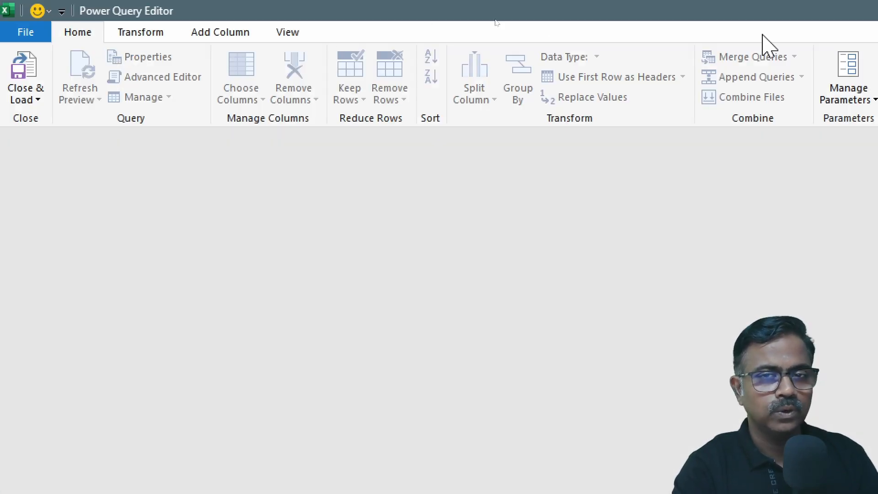
# Step: Add a folder as a new query source, choosing Quarter Reports inside Video 21 - Combining Queries
pyautogui.click(704, 56)
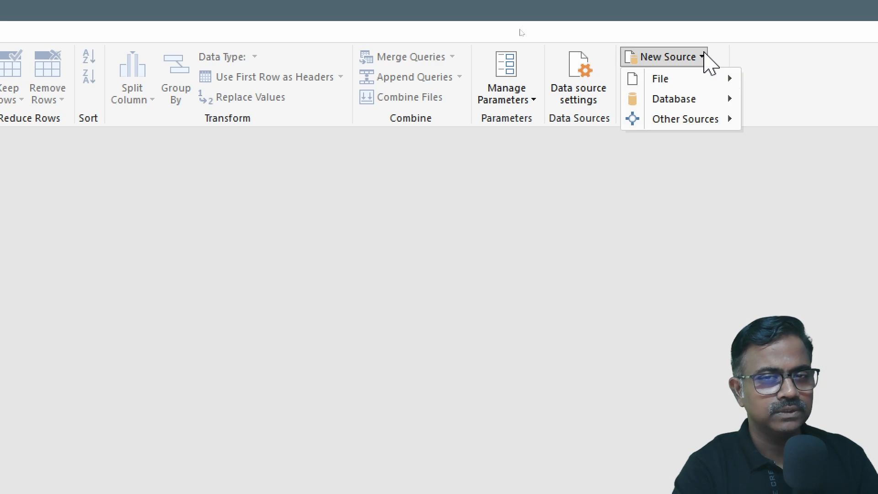
pyautogui.moveTo(690, 82)
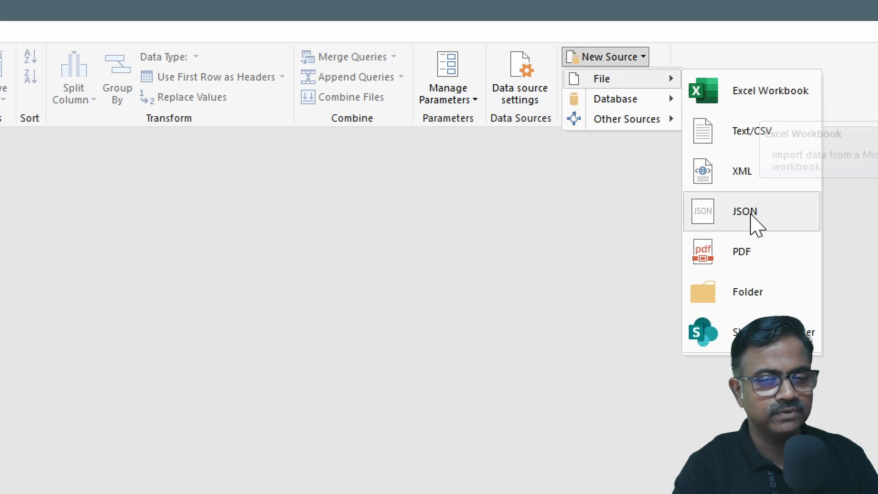
pyautogui.click(746, 304)
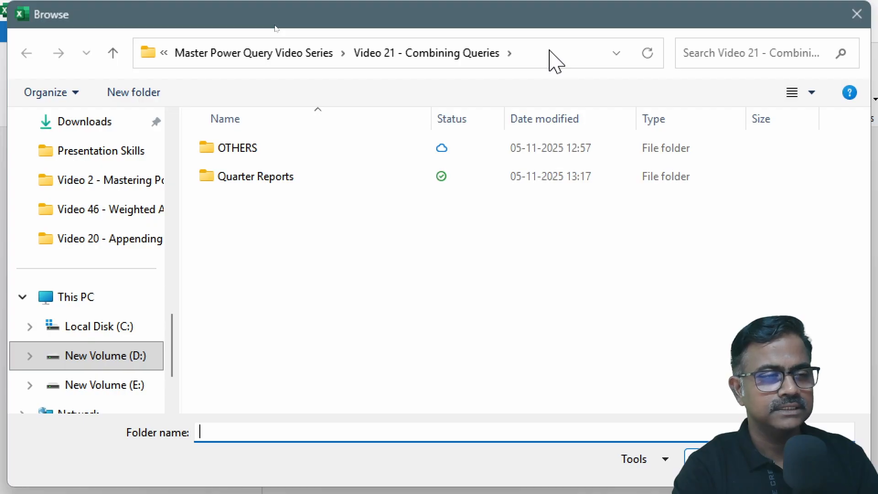
pyautogui.doubleClick(303, 181)
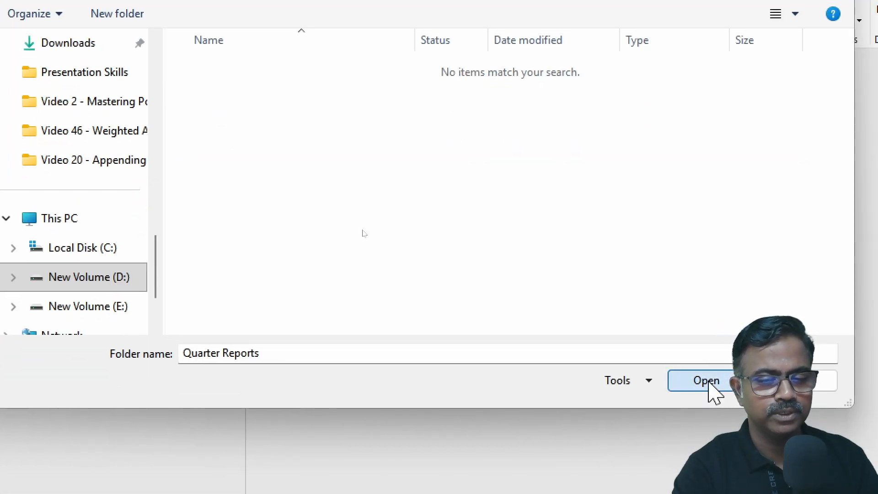
pyautogui.click(725, 460)
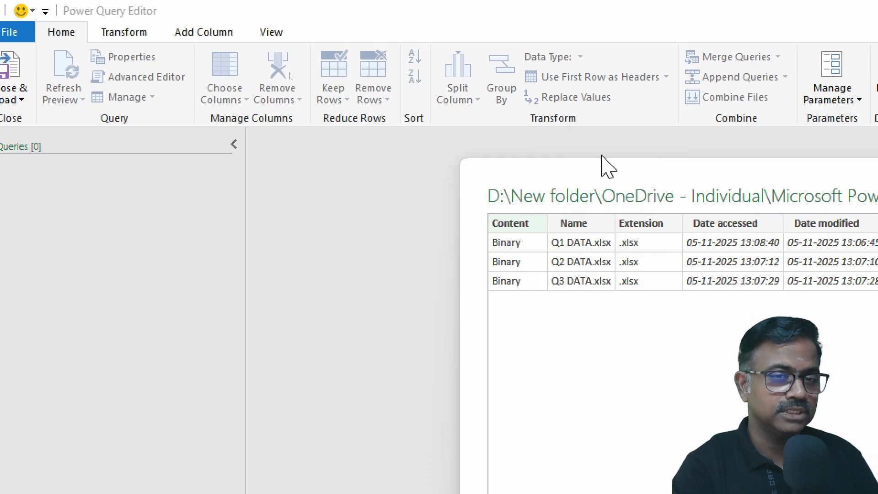
# Step: Bring the folder's file list into the editor for transformation without combining the files
pyautogui.moveTo(544, 103); pyautogui.dragTo(133, 38)
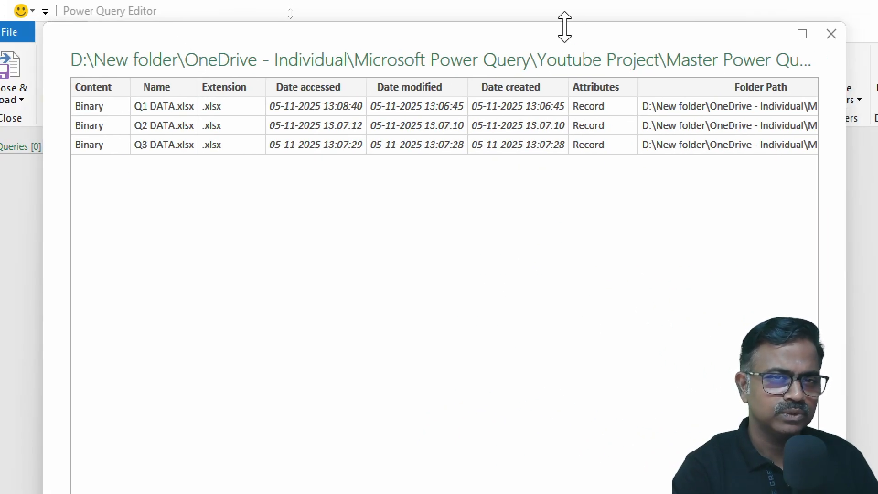
pyautogui.moveTo(565, 28); pyautogui.dragTo(538, 69)
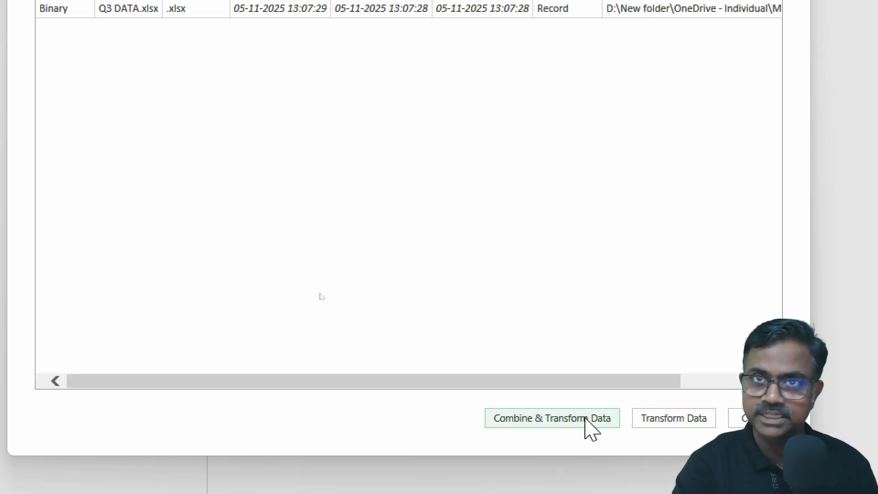
pyautogui.click(684, 425)
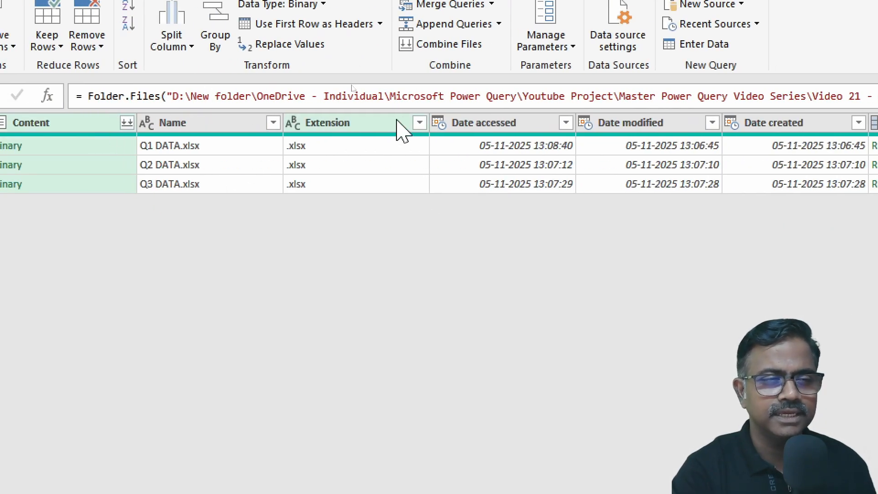
# Step: Check the Extension column's filter values, leaving all file types selected
pyautogui.click(407, 123)
pyautogui.click(420, 124)
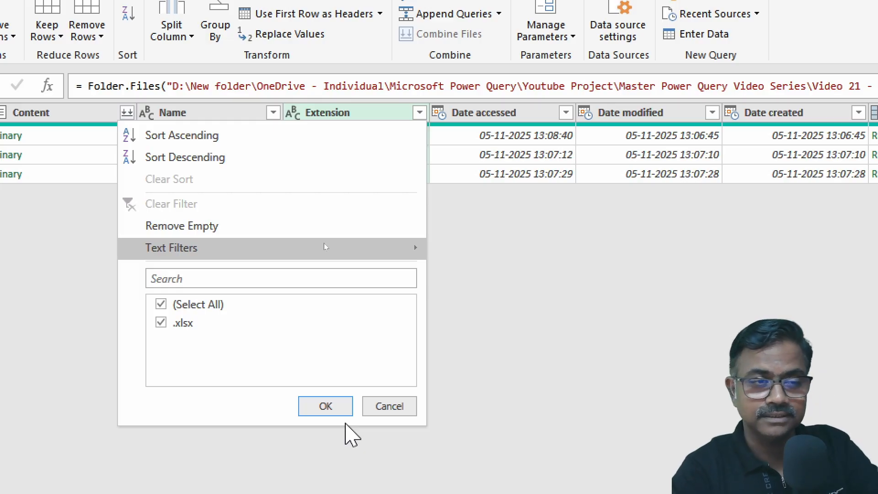
pyautogui.click(344, 413)
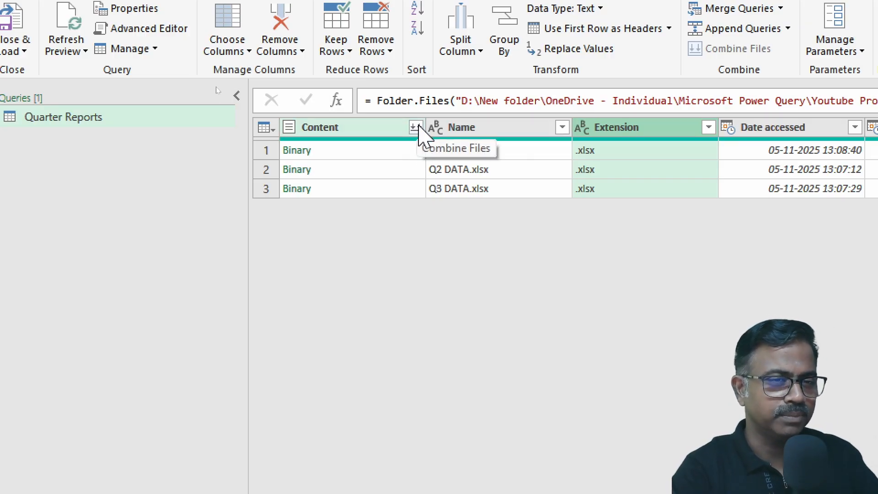
# Step: Start Combine Files on the Content column and choose First file as the sample file
pyautogui.click(419, 133)
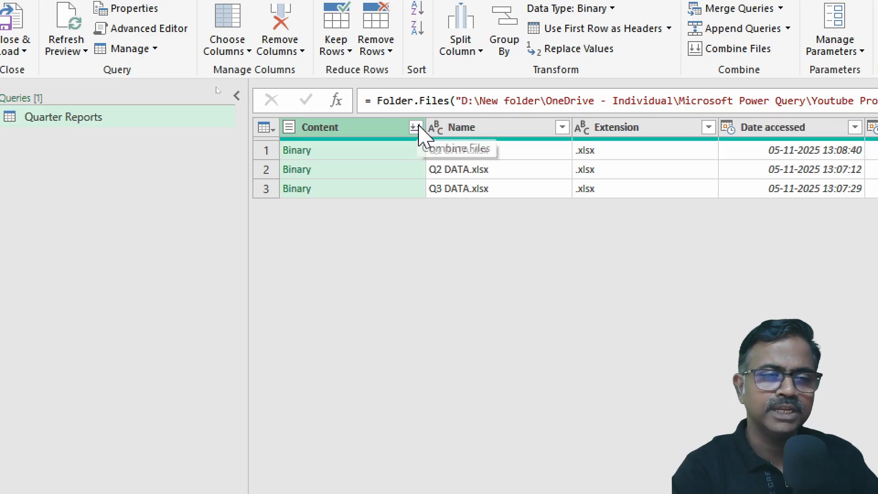
pyautogui.click(419, 129)
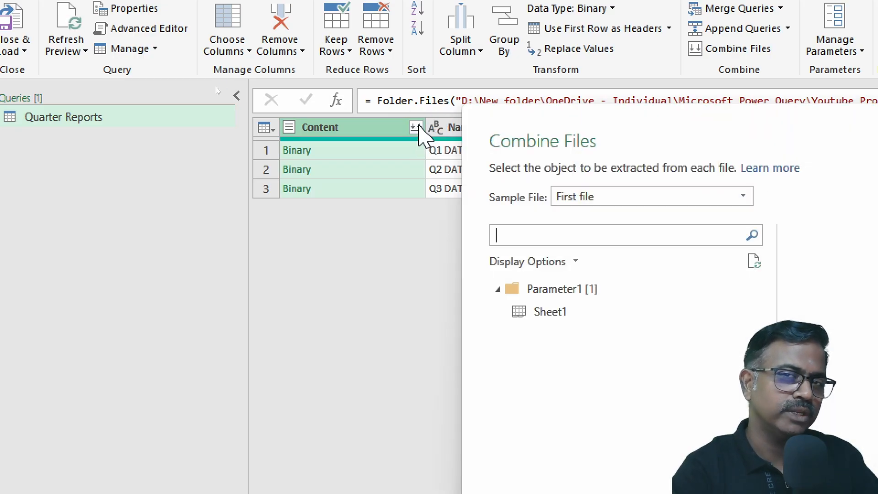
pyautogui.moveTo(671, 125); pyautogui.dragTo(314, 20)
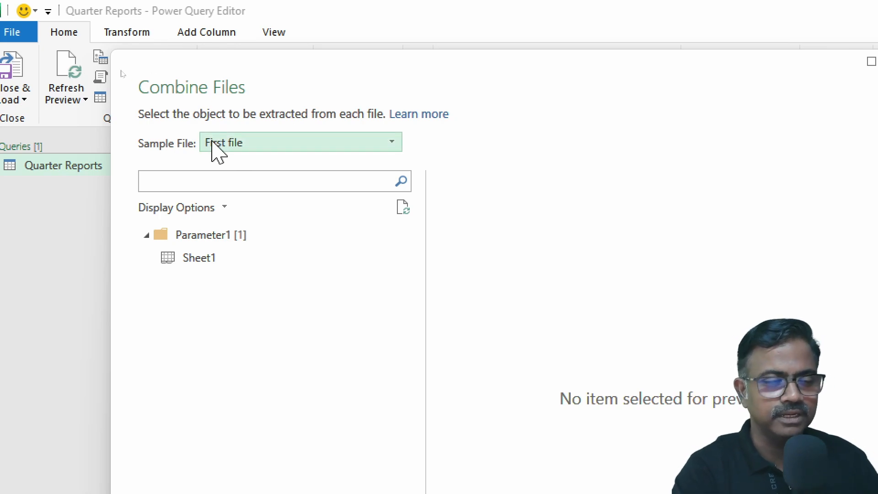
pyautogui.click(334, 149)
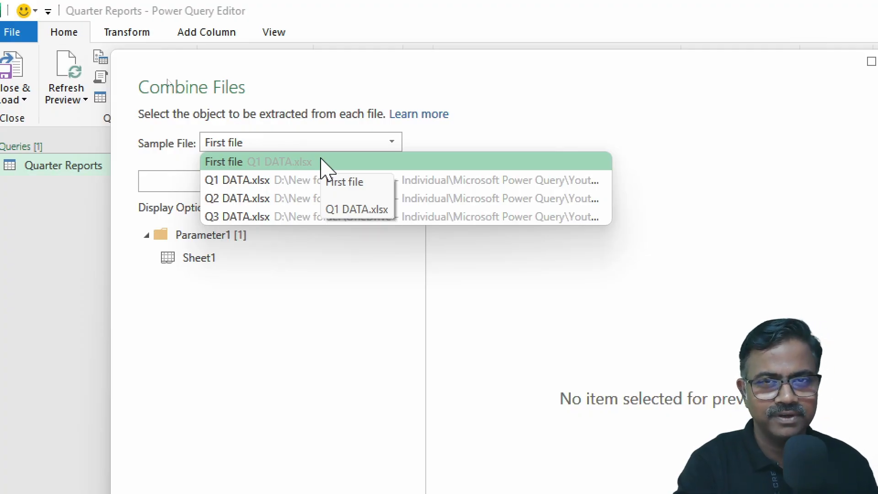
pyautogui.click(323, 162)
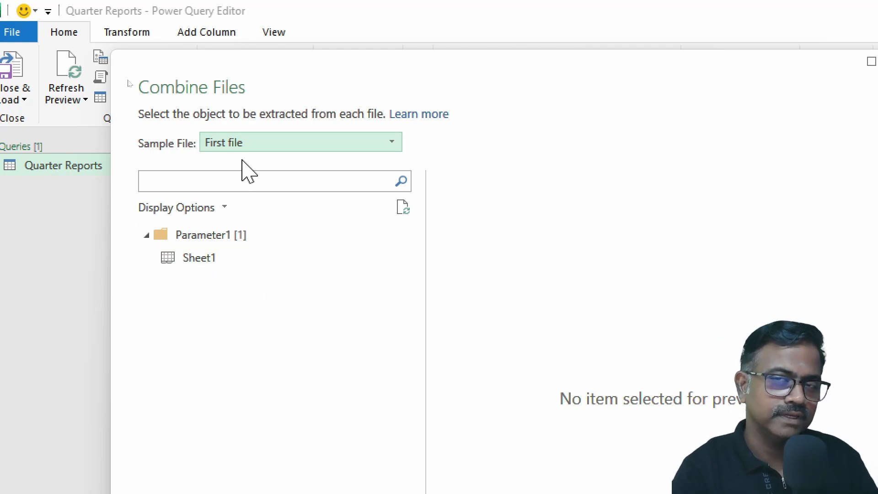
# Step: Choose Sheet1 as the object to extract from each file and combine the files
pyautogui.click(224, 267)
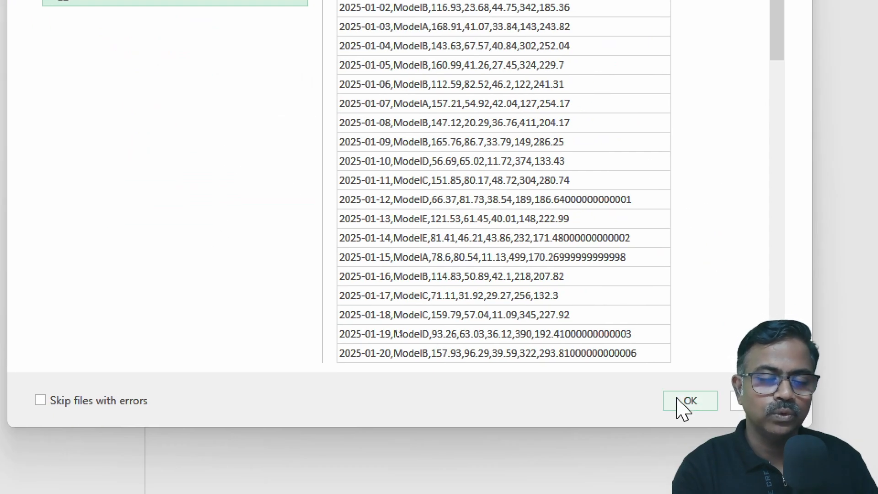
pyautogui.click(689, 401)
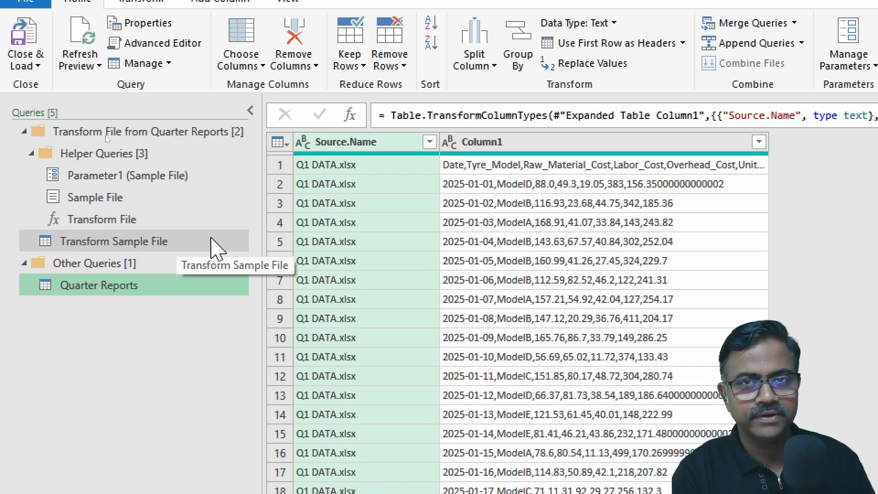
# Step: Compare the Transform Sample File query's data with the combined Quarter Reports query
pyautogui.click(133, 241)
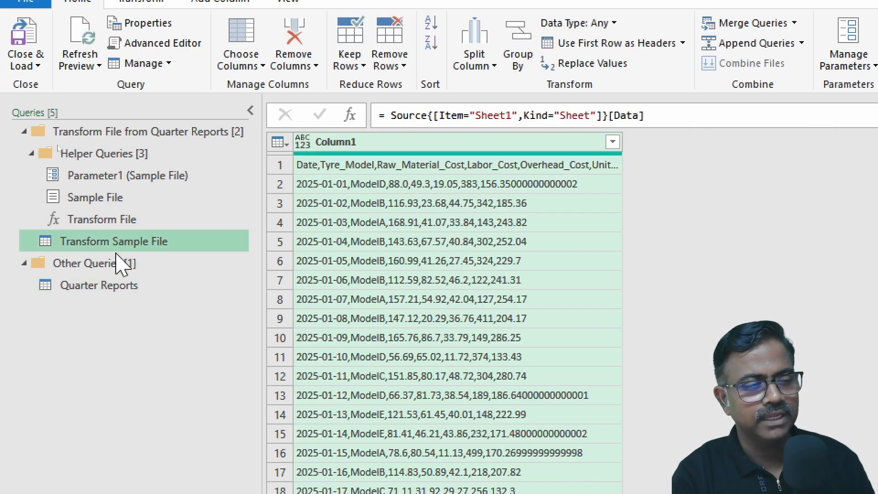
pyautogui.click(106, 288)
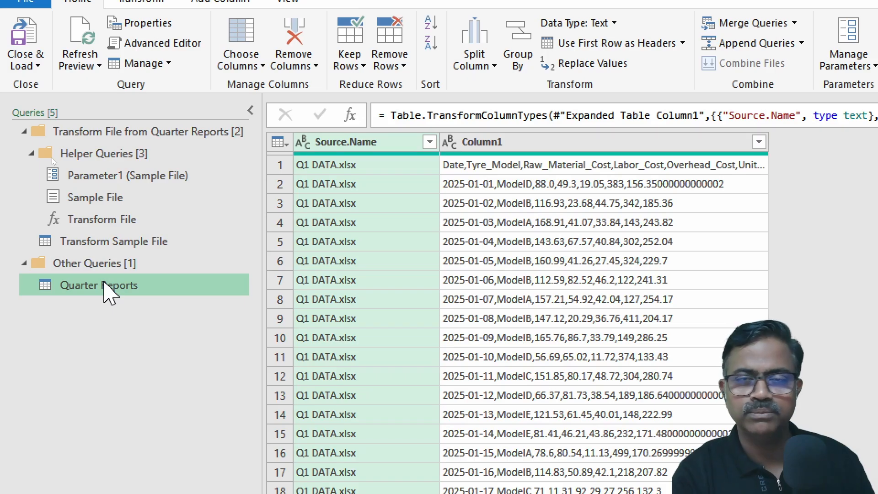
pyautogui.click(95, 240)
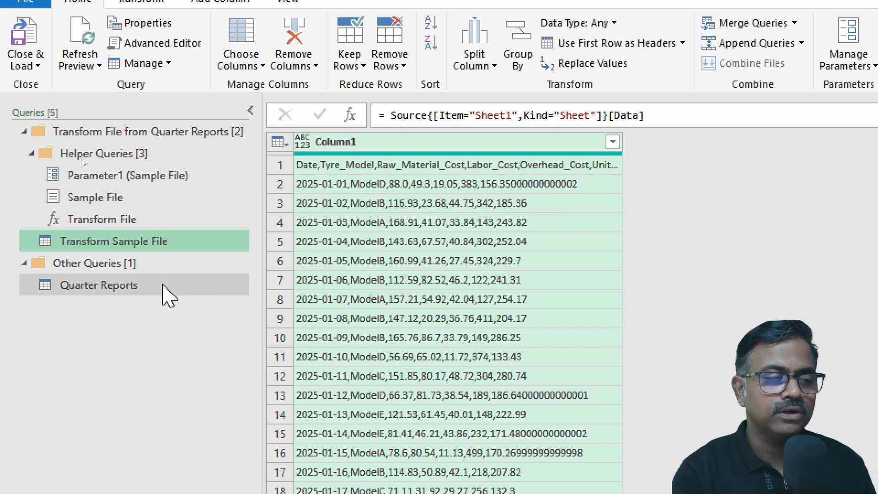
pyautogui.click(164, 286)
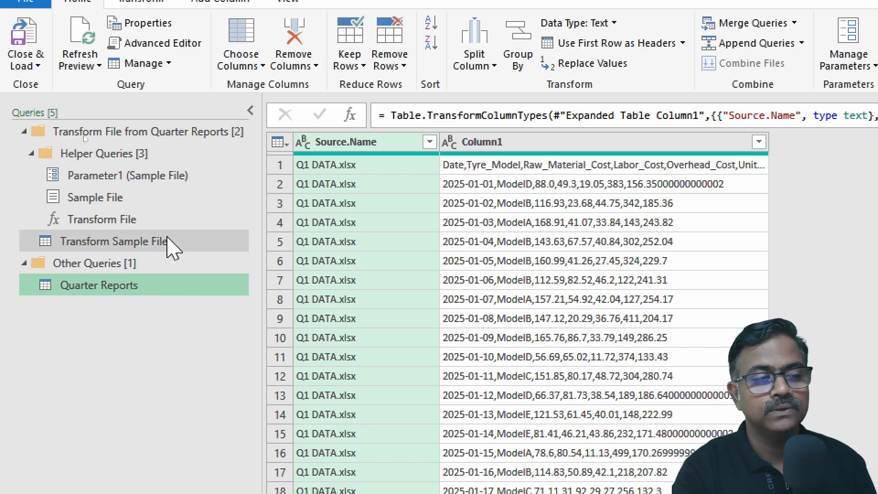
# Step: In the Transform Sample File query, split Column1 by comma at each occurrence of the delimiter
pyautogui.click(168, 240)
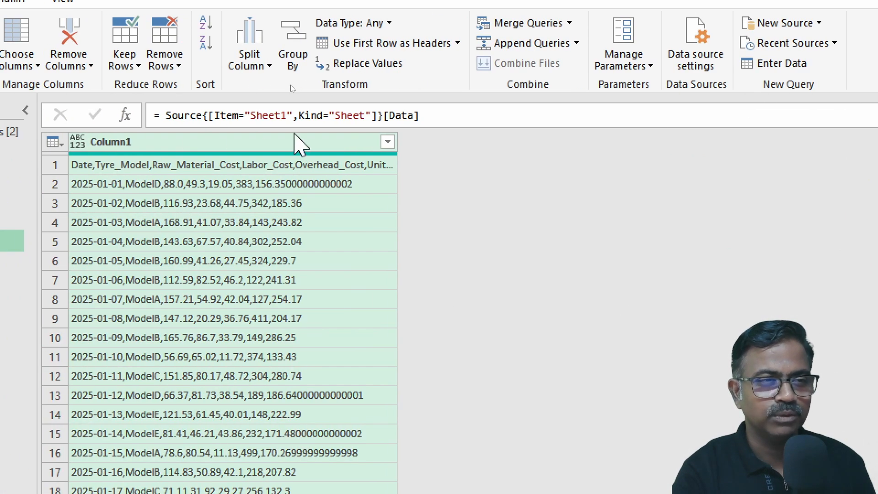
pyautogui.click(252, 45)
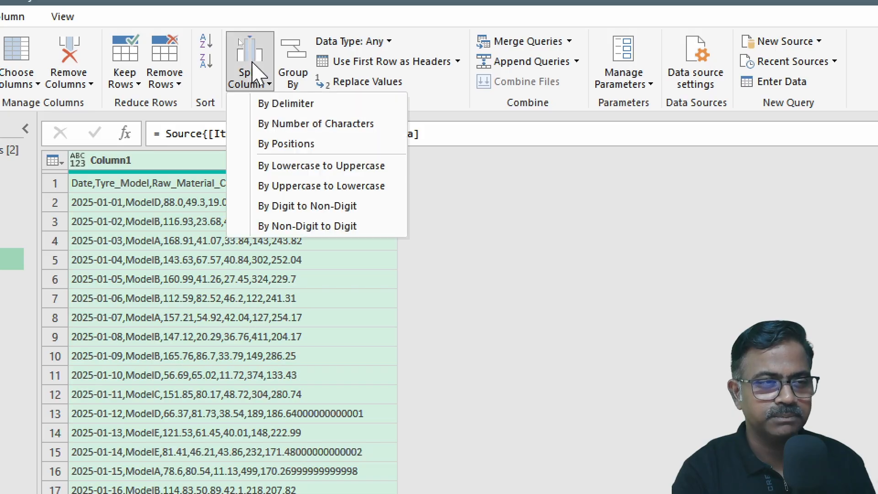
pyautogui.click(283, 102)
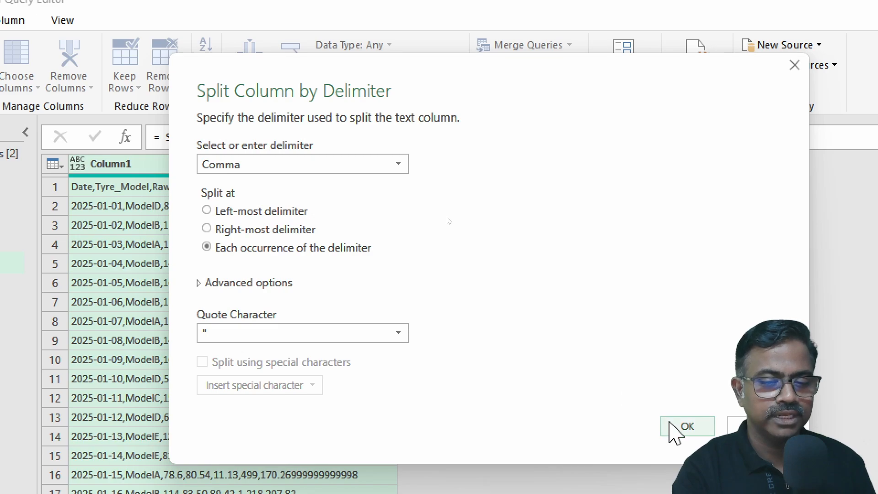
pyautogui.click(671, 417)
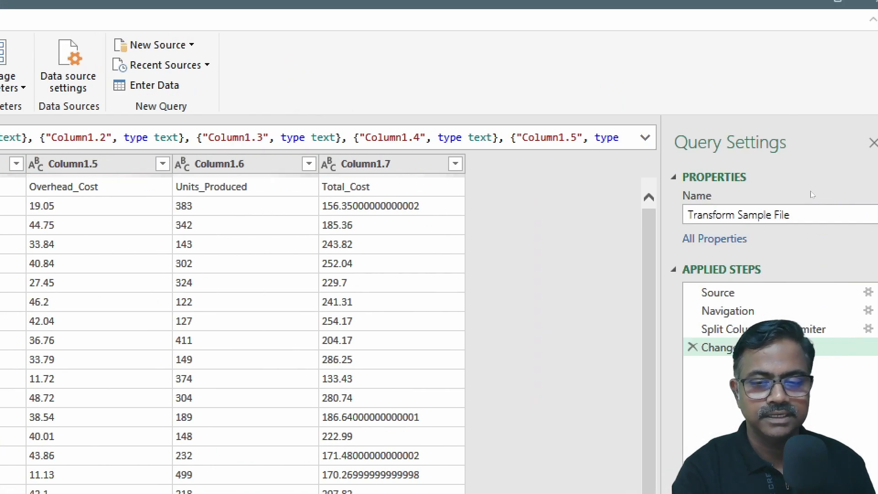
# Step: Delete the automatic Changed Type step from Transform Sample File and use the first row as headers
pyautogui.click(693, 348)
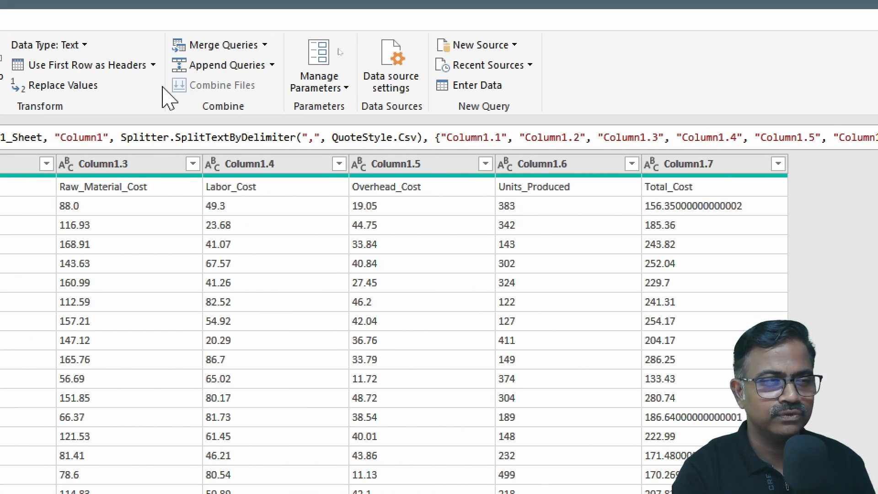
pyautogui.click(53, 67)
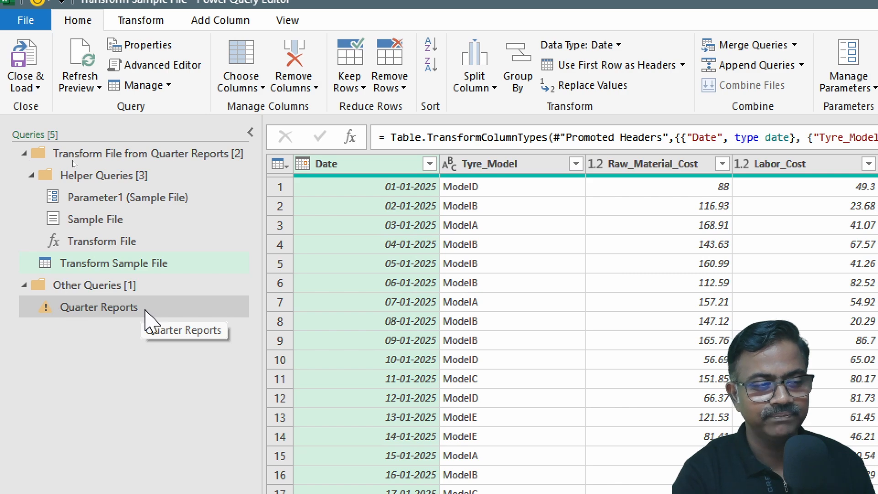
# Step: Delete the final Changed Type step, which refers to Column1, from the Quarter Reports query
pyautogui.click(147, 311)
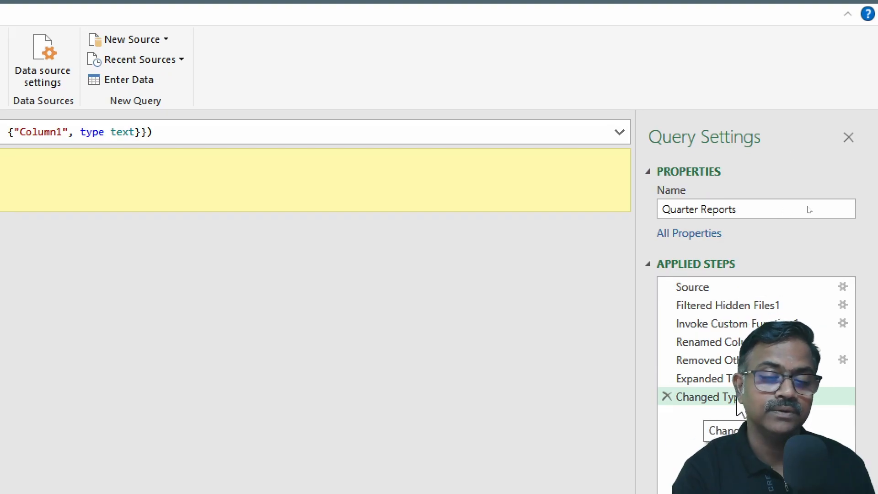
pyautogui.click(667, 397)
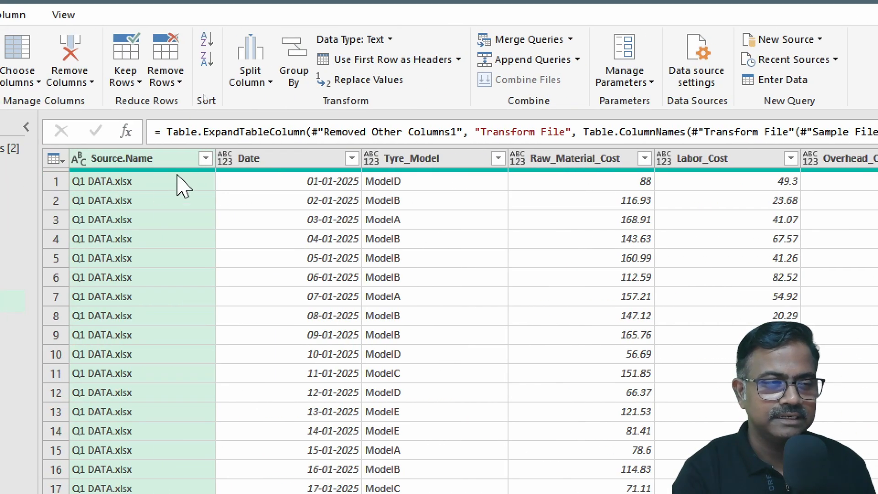
# Step: Check which source files the Source.Name column's filter lists and look through the column's commands, leaving the column as it is
pyautogui.click(206, 158)
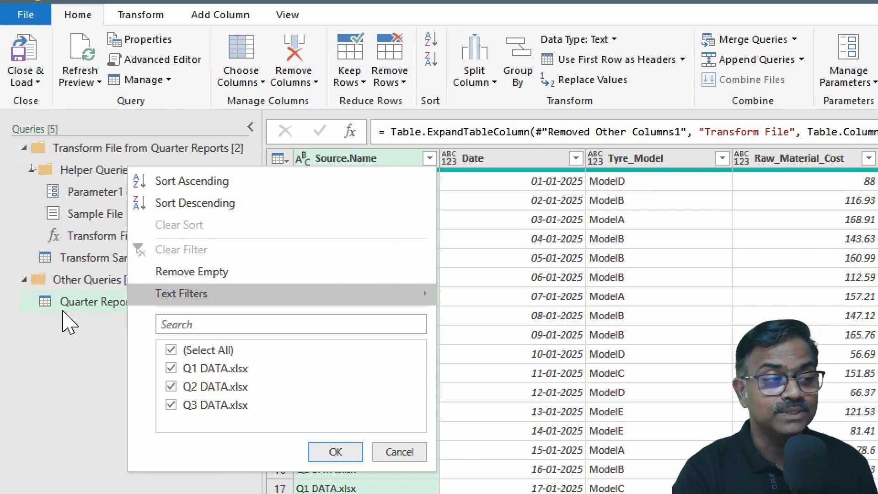
pyautogui.click(100, 383)
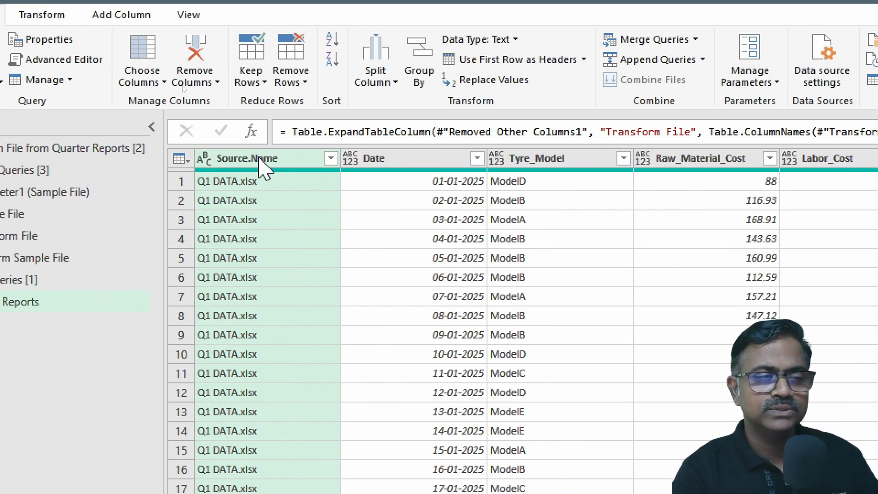
pyautogui.rightClick(302, 164)
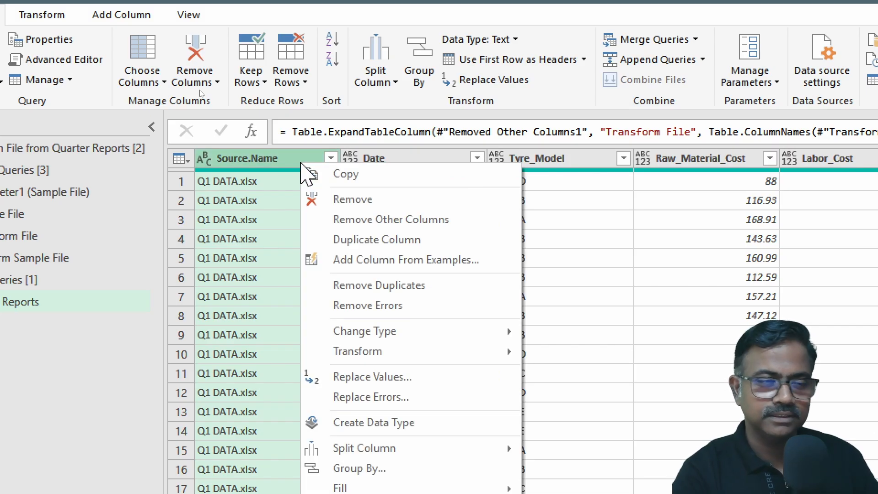
pyautogui.click(287, 158)
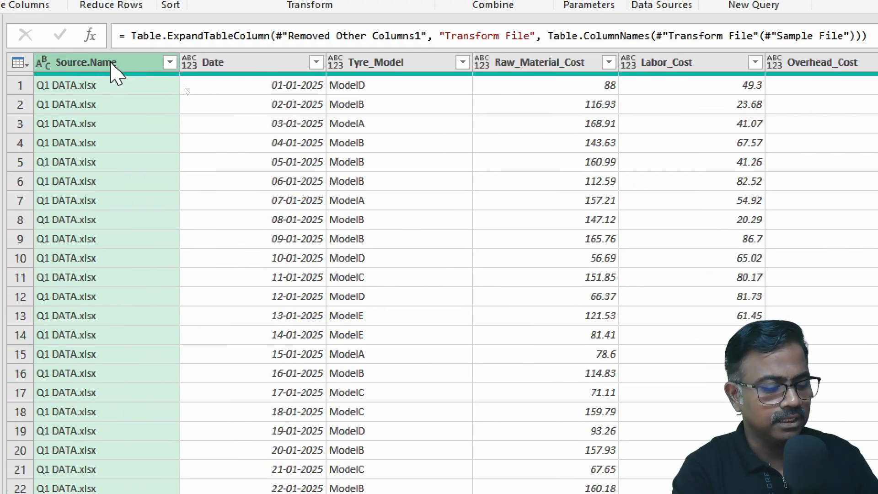
# Step: Detect the data types of all columns in the Quarter Reports query
pyautogui.hotkey('ctrl', 'a')
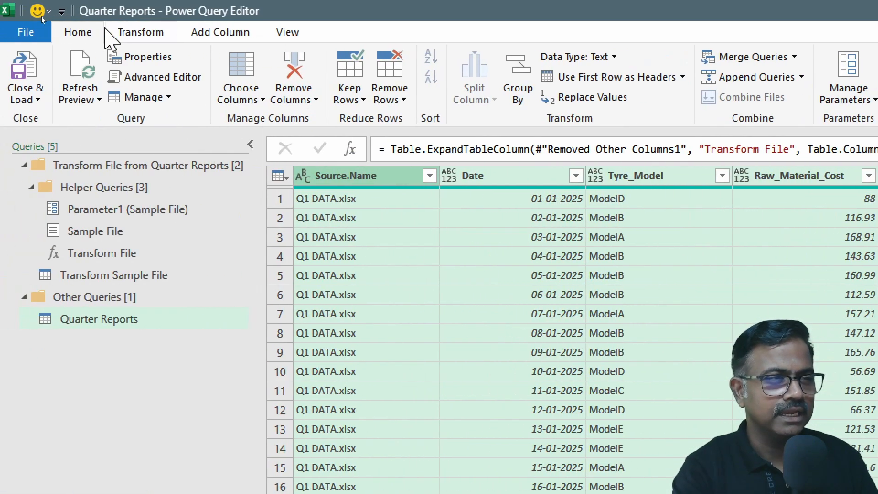
pyautogui.click(137, 32)
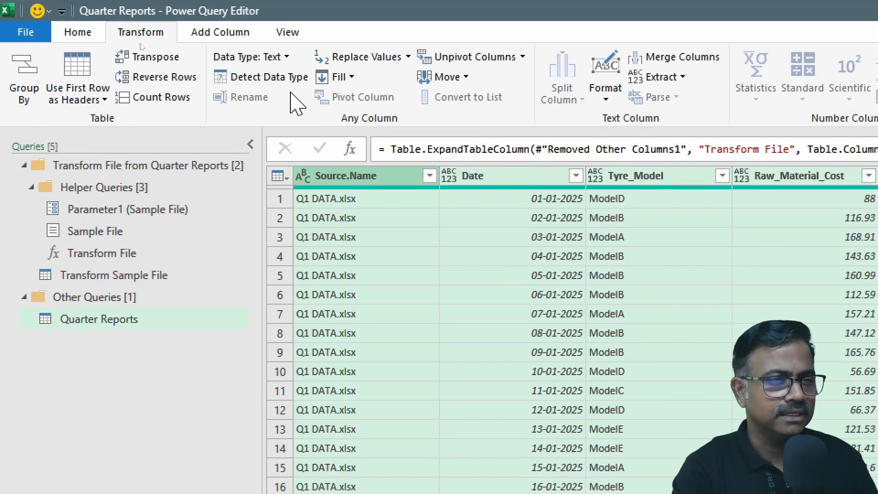
pyautogui.click(263, 78)
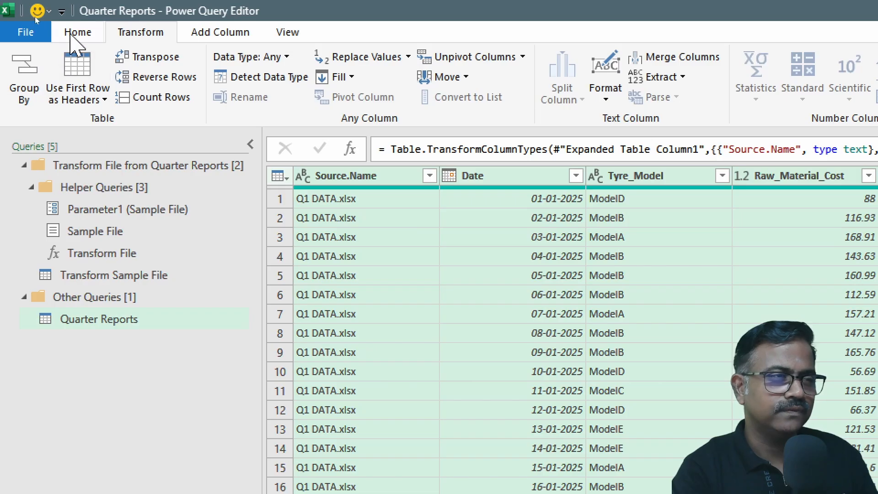
# Step: Close the query editor and load the queries with Only Create Connection
pyautogui.click(76, 0)
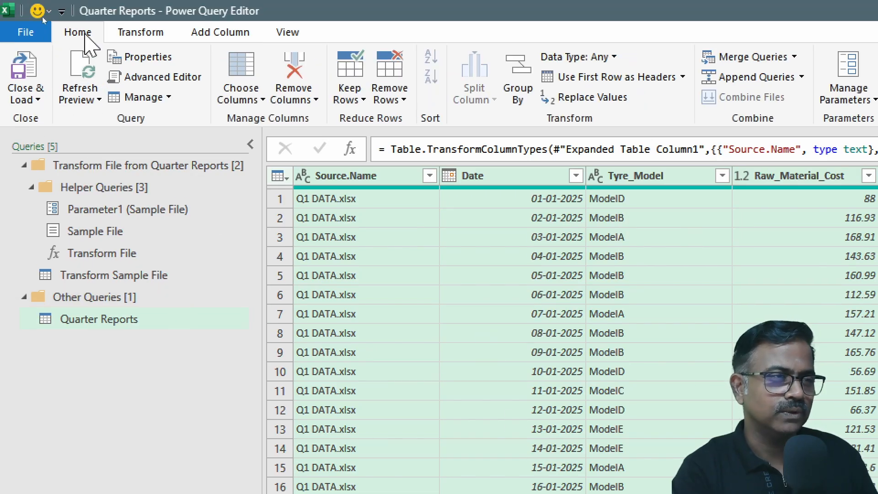
pyautogui.click(36, 99)
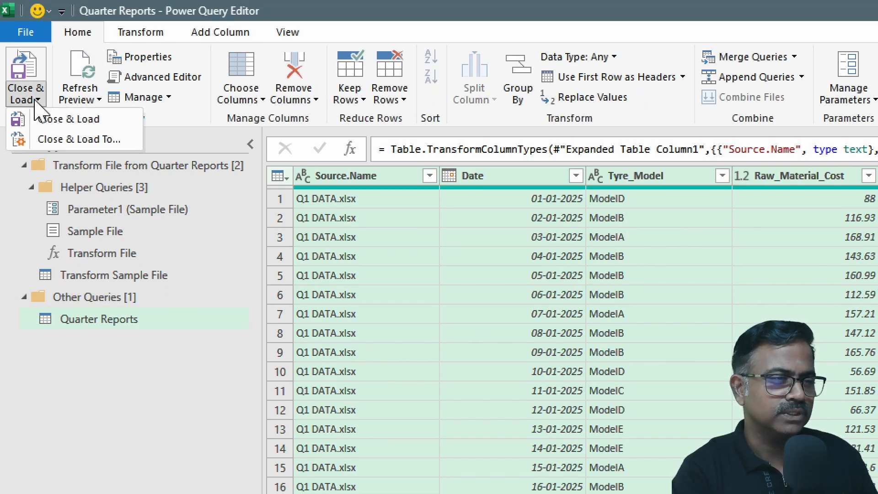
pyautogui.click(108, 139)
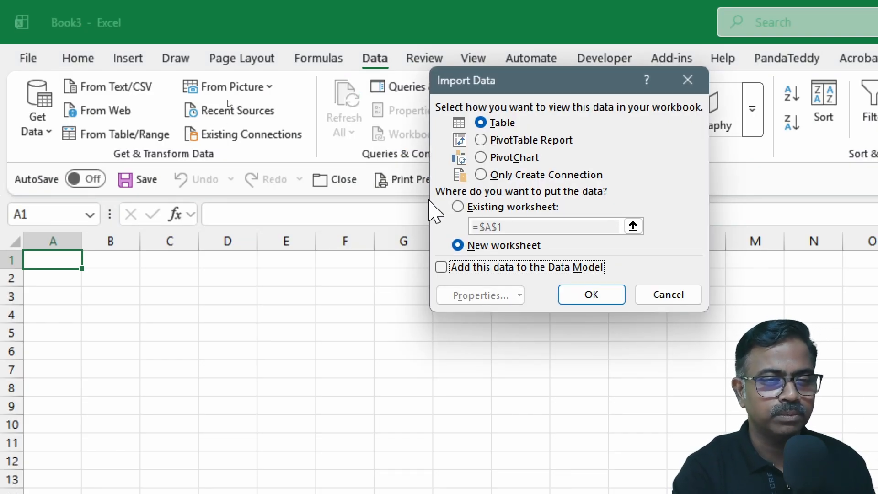
pyautogui.click(498, 180)
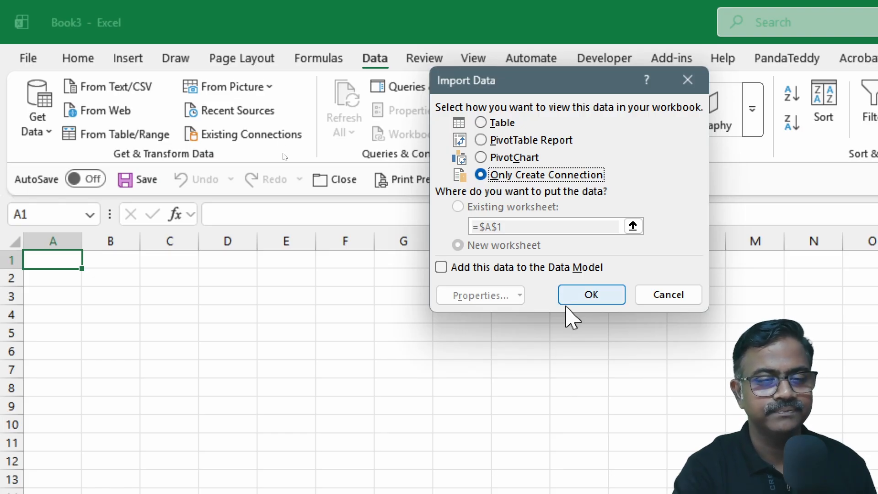
pyautogui.click(579, 297)
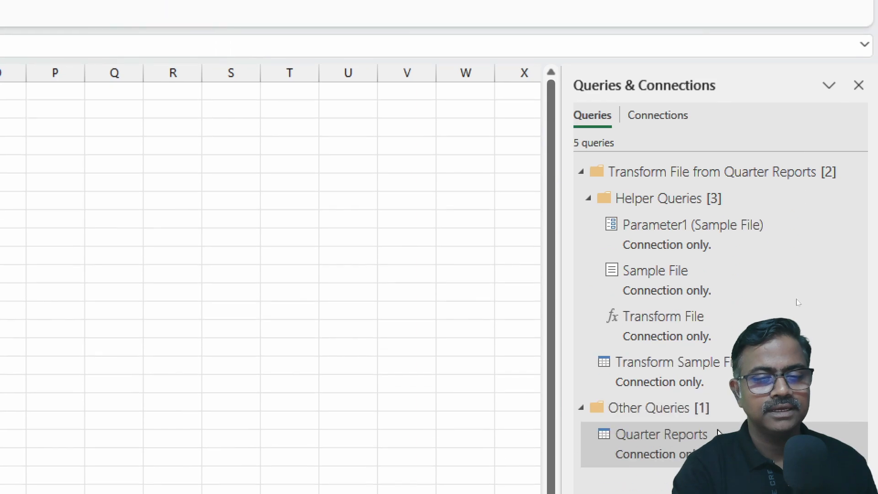
# Step: Collapse the helper query group, reopen Quarter Reports for editing, and close and load it again without changes
pyautogui.click(581, 165)
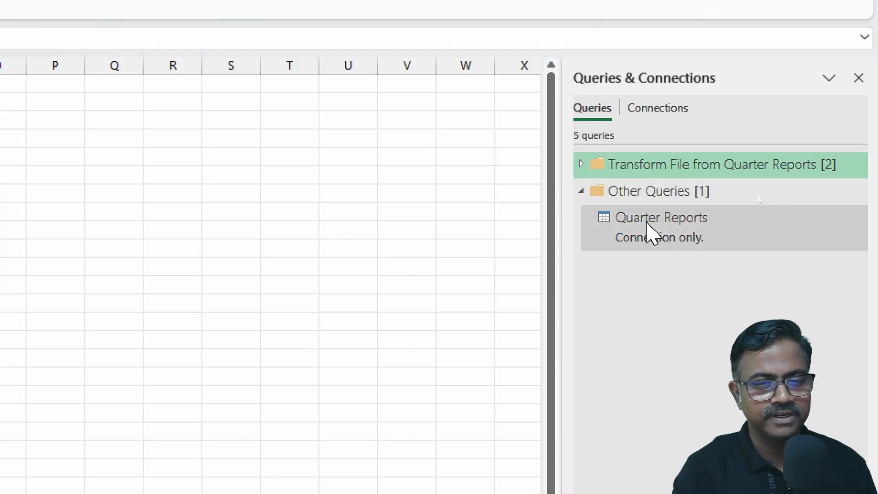
pyautogui.click(687, 233)
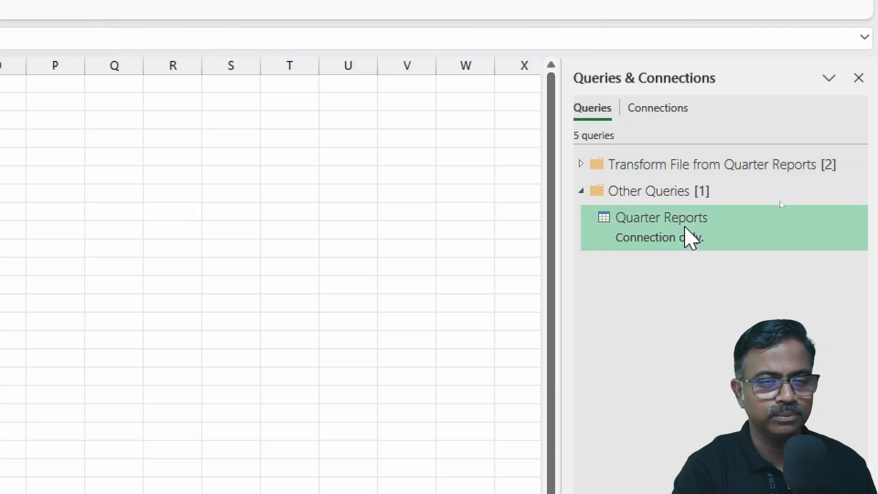
pyautogui.rightClick(685, 227)
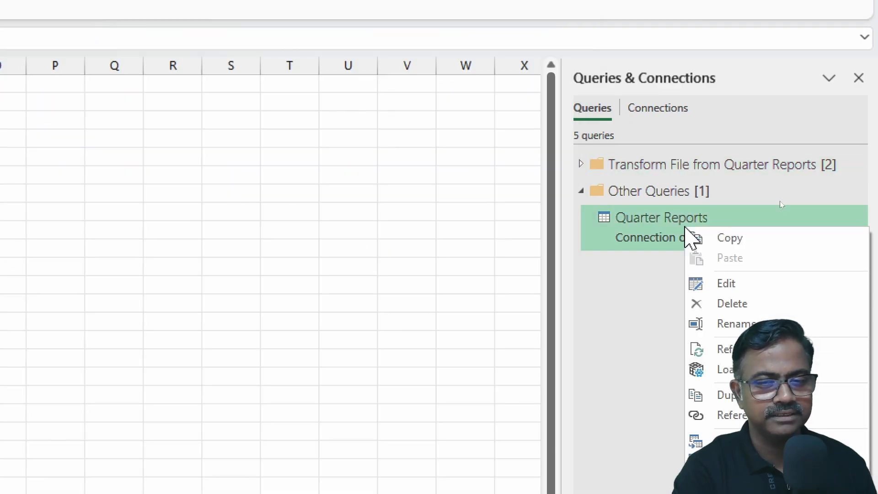
pyautogui.click(757, 283)
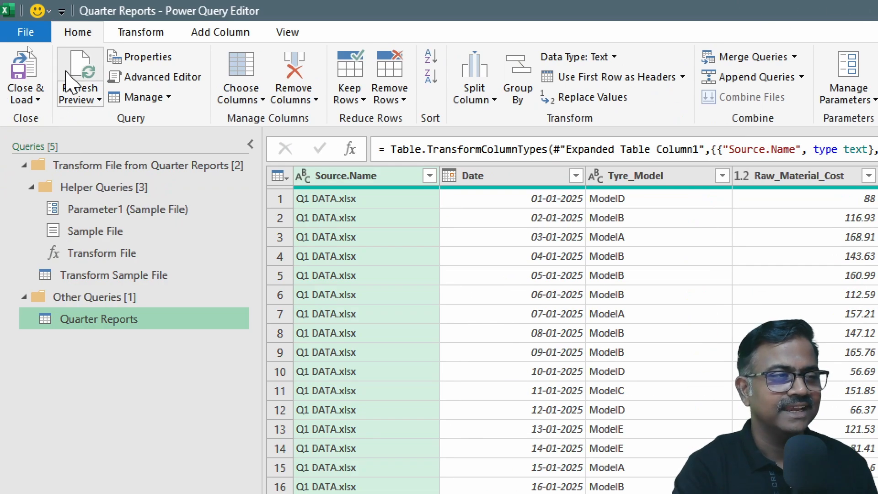
pyautogui.click(38, 99)
pyautogui.click(70, 118)
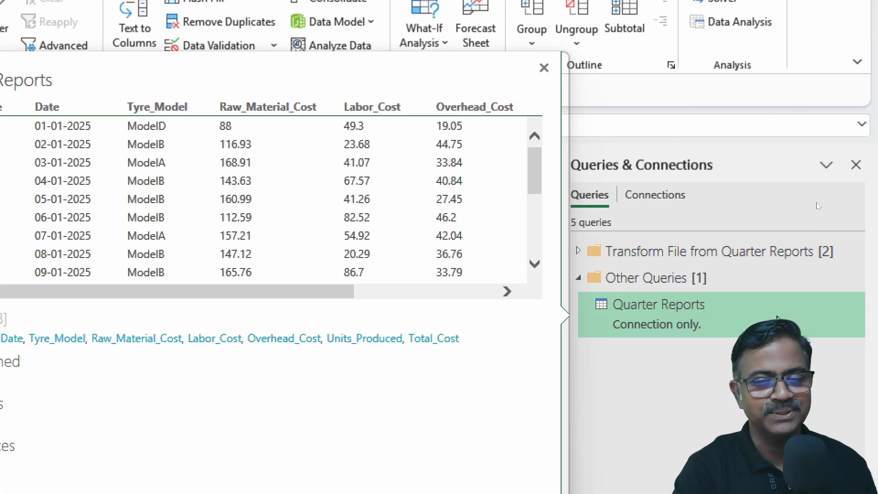
# Step: Change the Quarter Reports query's load destination to a table in the existing worksheet at =$A$1
pyautogui.rightClick(804, 313)
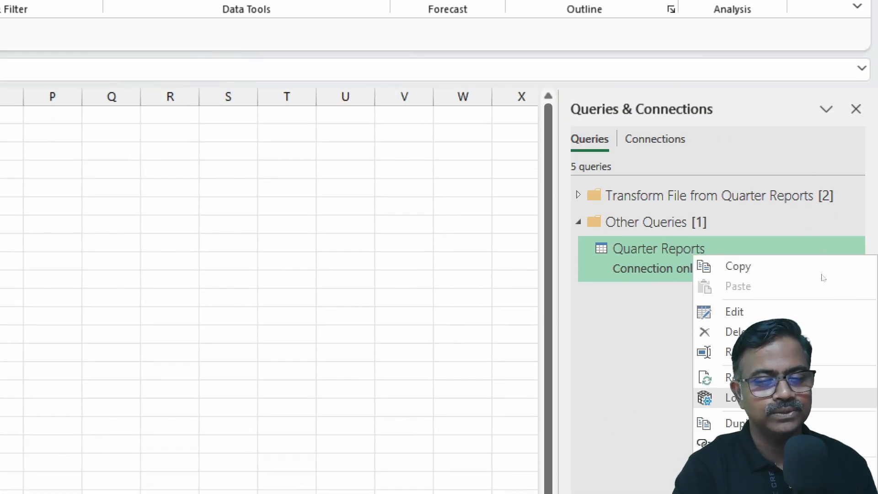
pyautogui.press('Return')
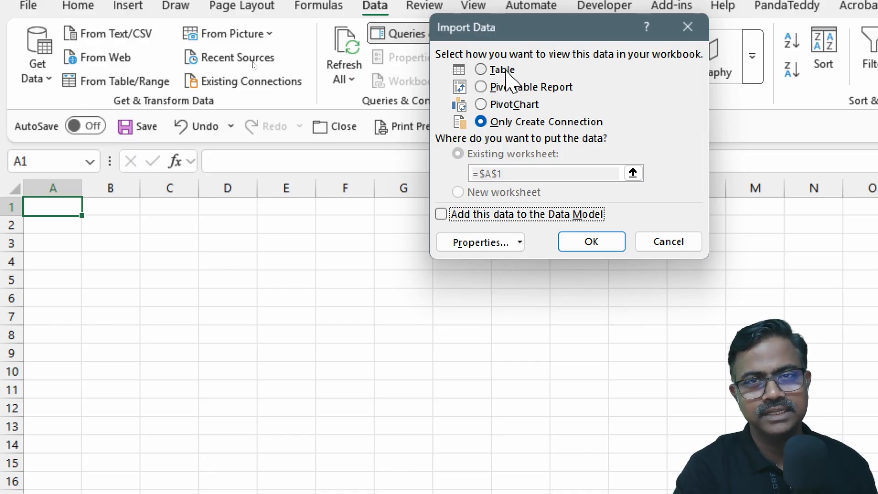
pyautogui.click(481, 70)
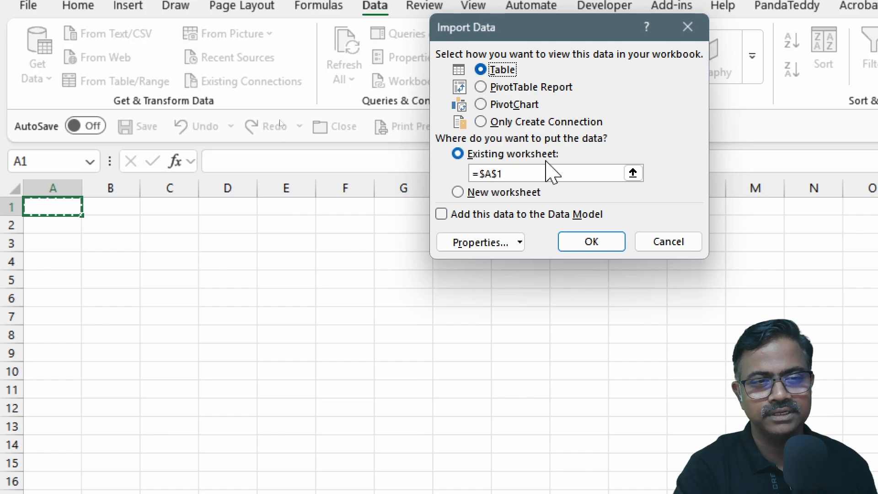
pyautogui.click(581, 249)
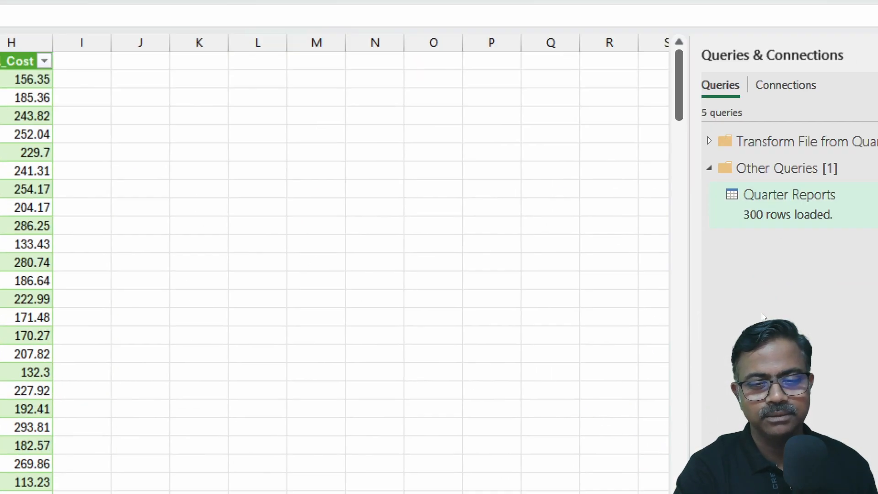
# Step: In File Explorer, move the Q4 DATA workbook from the Video 21 - Combining Queries folder into its Quarter Reports subfolder and open that subfolder
pyautogui.moveTo(847, 223)
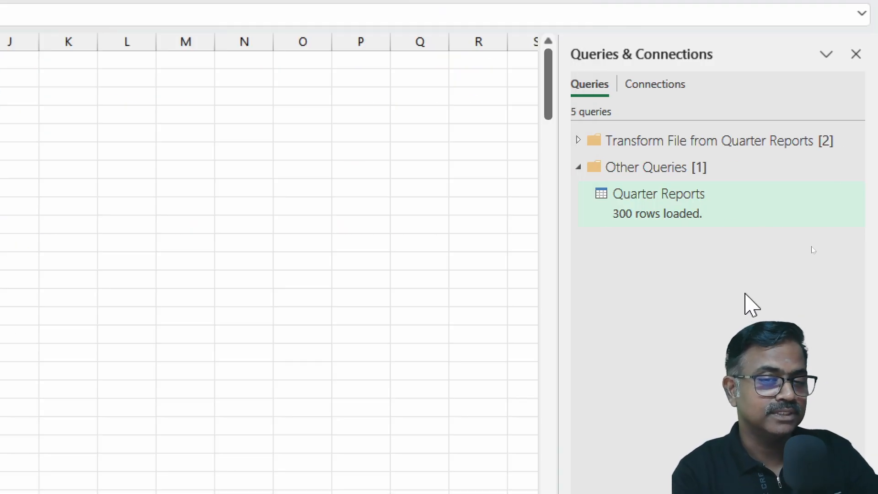
pyautogui.moveTo(667, 208)
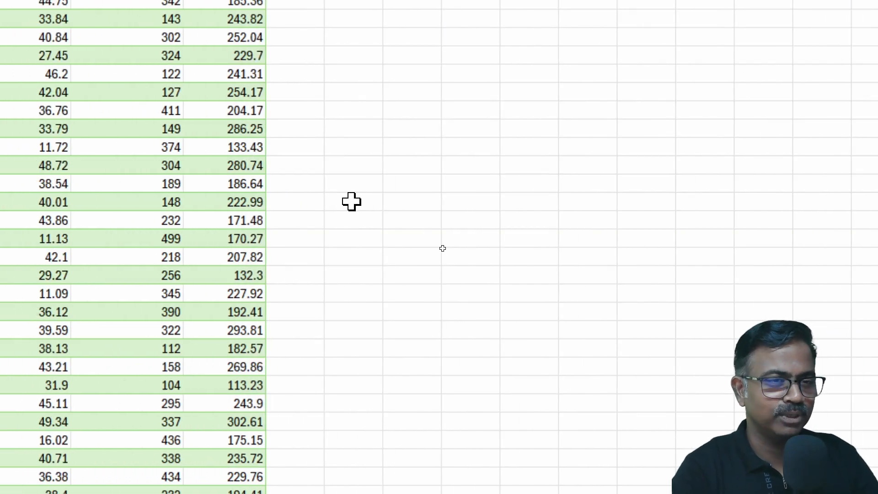
pyautogui.hotkey('alt', 'Tab')
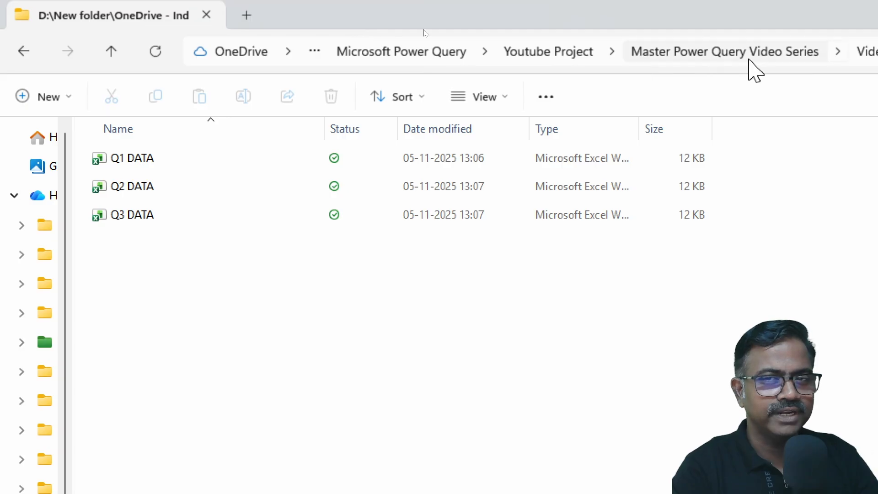
pyautogui.click(763, 51)
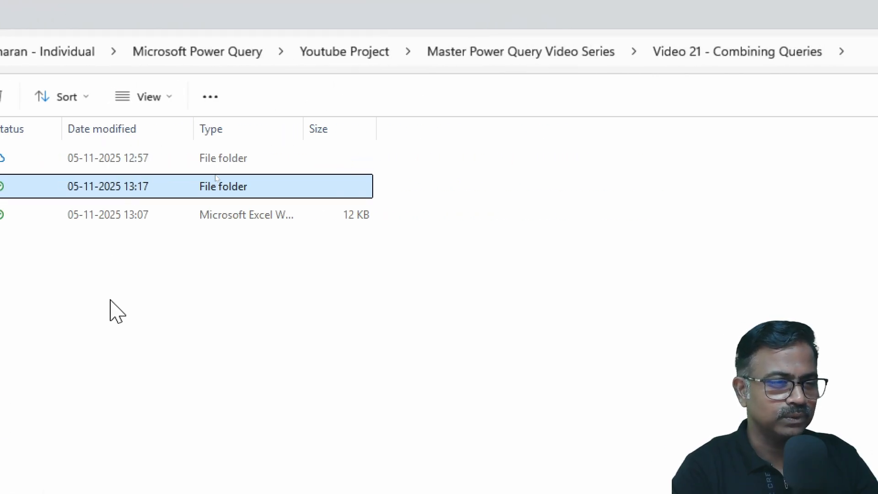
pyautogui.click(114, 219)
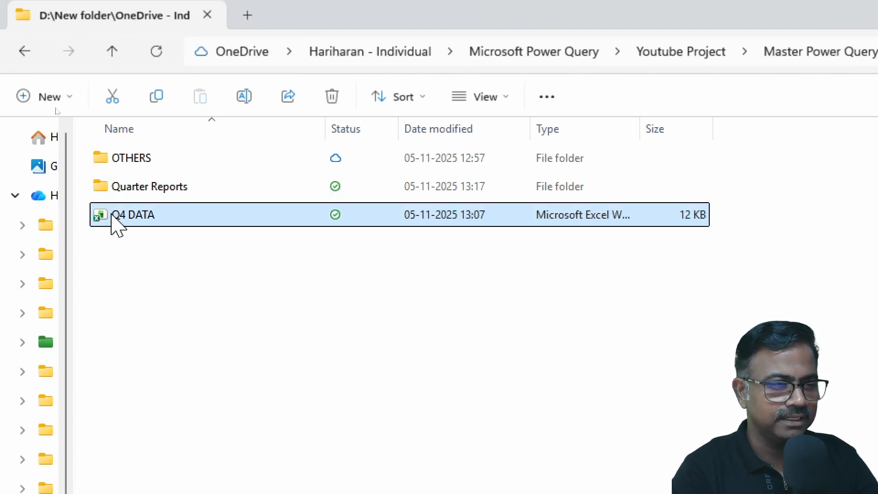
pyautogui.moveTo(115, 219); pyautogui.dragTo(139, 196)
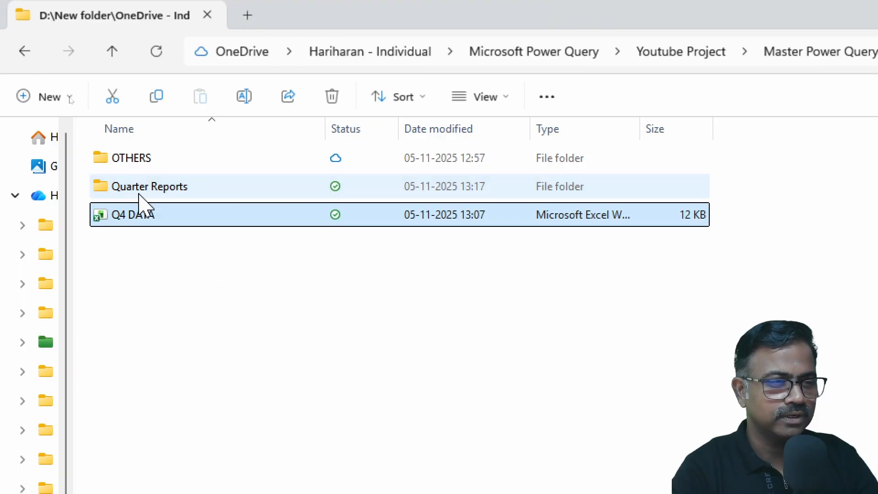
pyautogui.doubleClick(146, 190)
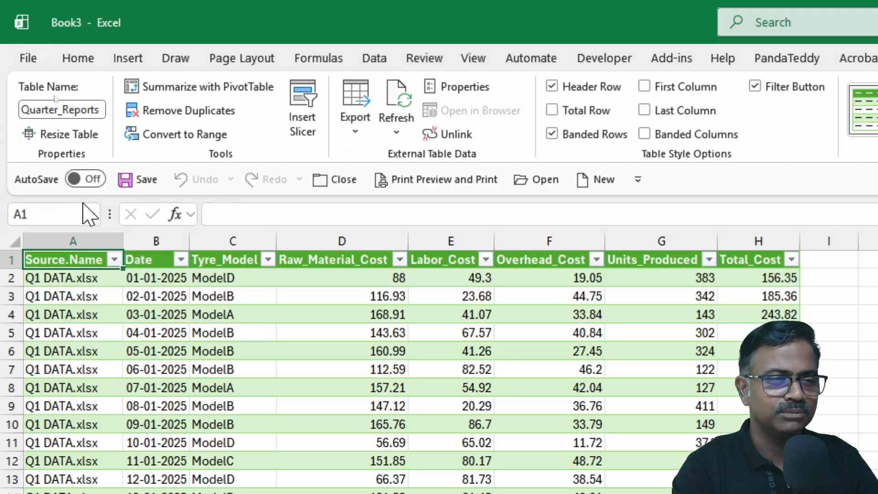
# Step: Back in Excel, refresh the Quarter_Reports table and check the source files listed in the Source.Name filter without changing it
pyautogui.rightClick(232, 350)
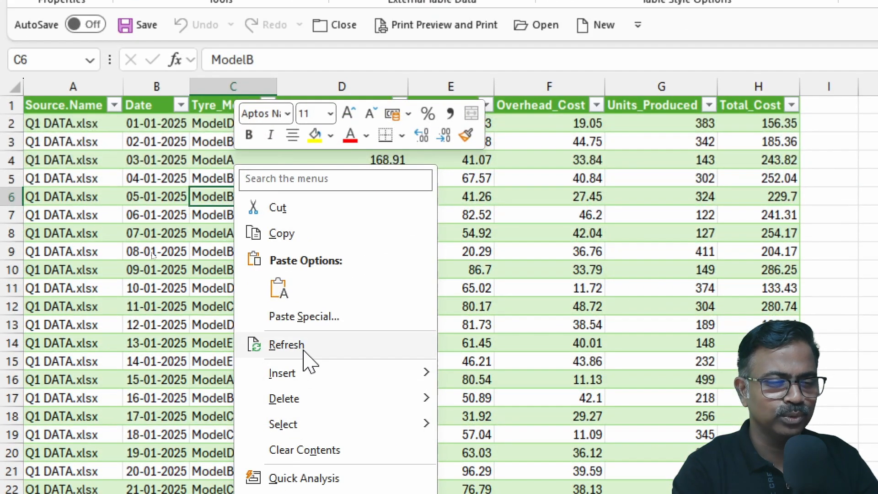
pyautogui.click(303, 350)
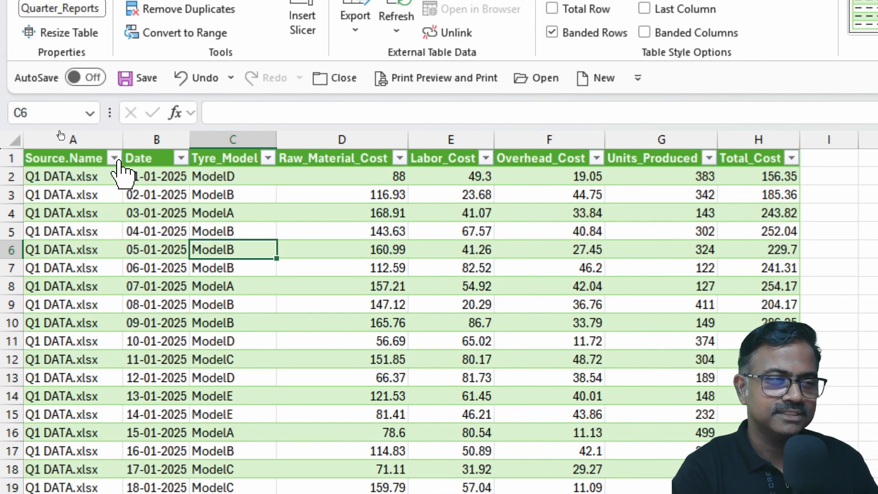
pyautogui.click(115, 159)
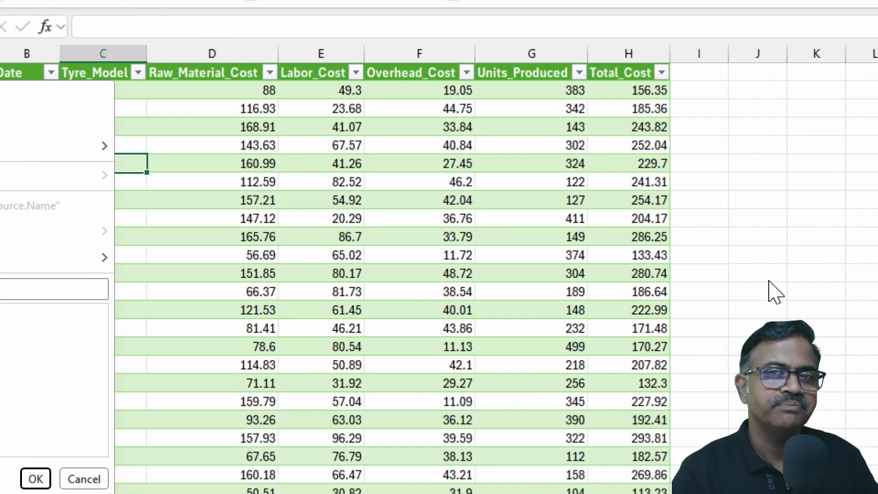
pyautogui.click(769, 280)
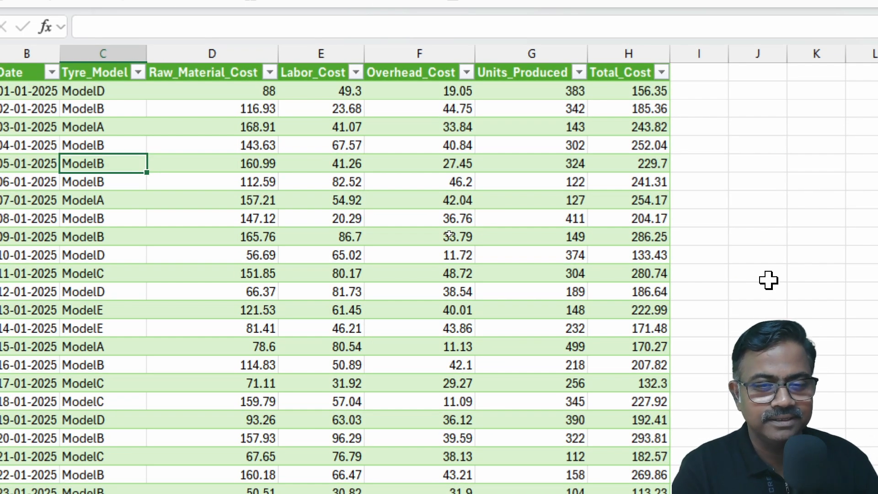